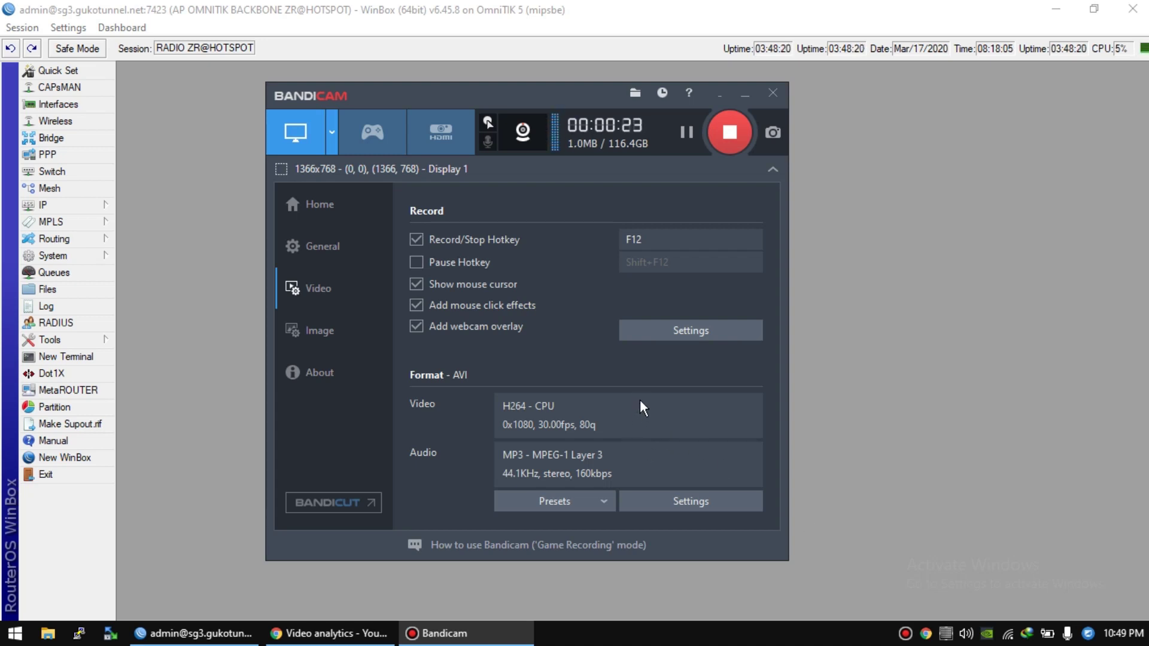
left_click(641, 379)
left_click(716, 101)
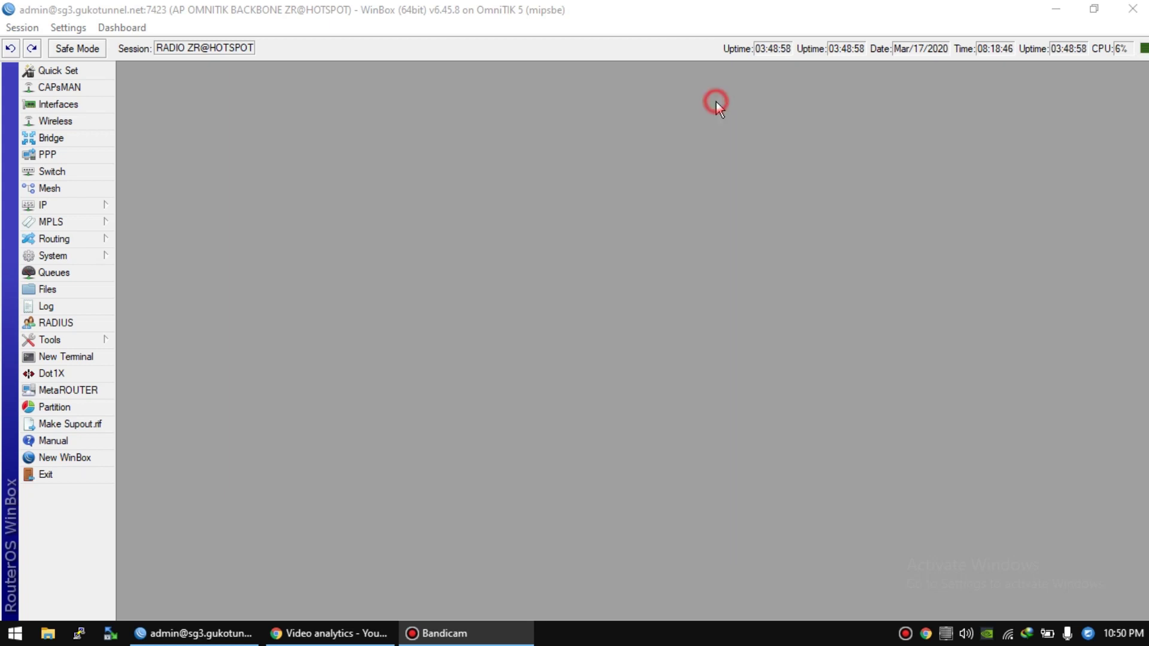
- Show the router's WiFi interfaces and select wlan1
left_click(71, 126)
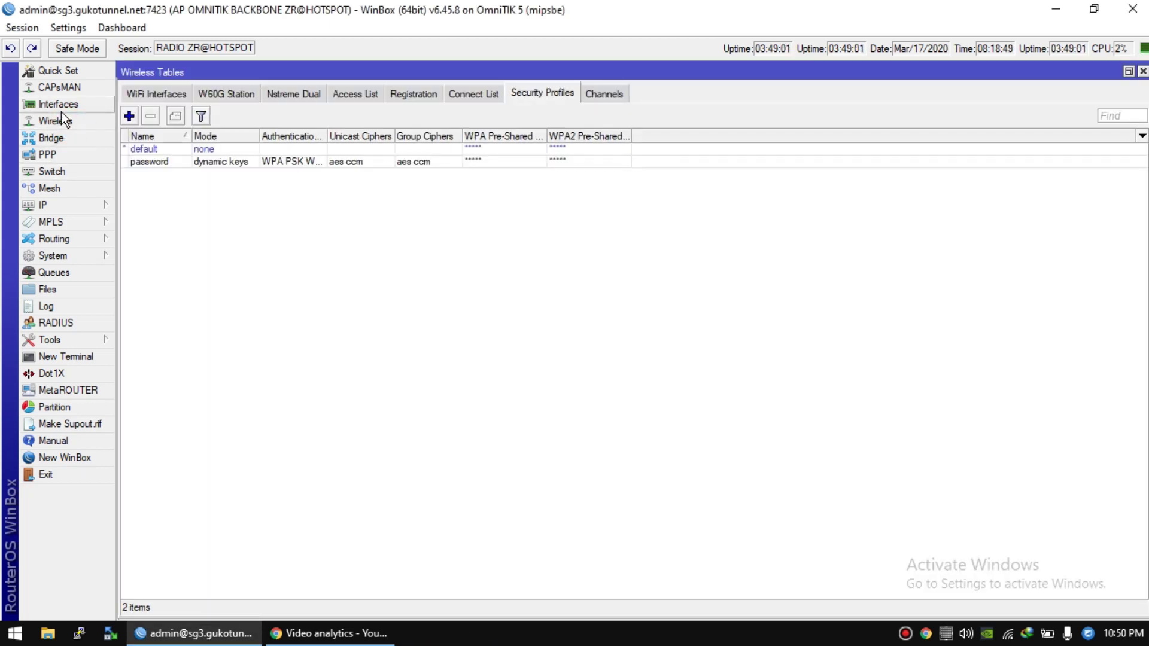
left_click(157, 97)
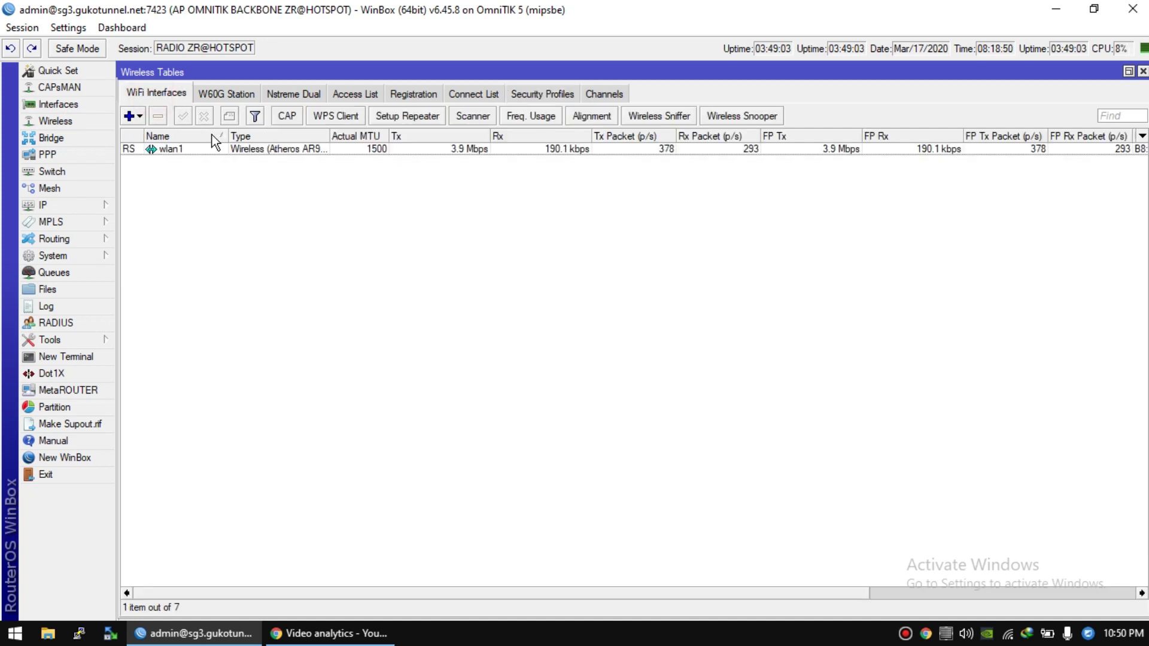
left_click(203, 147)
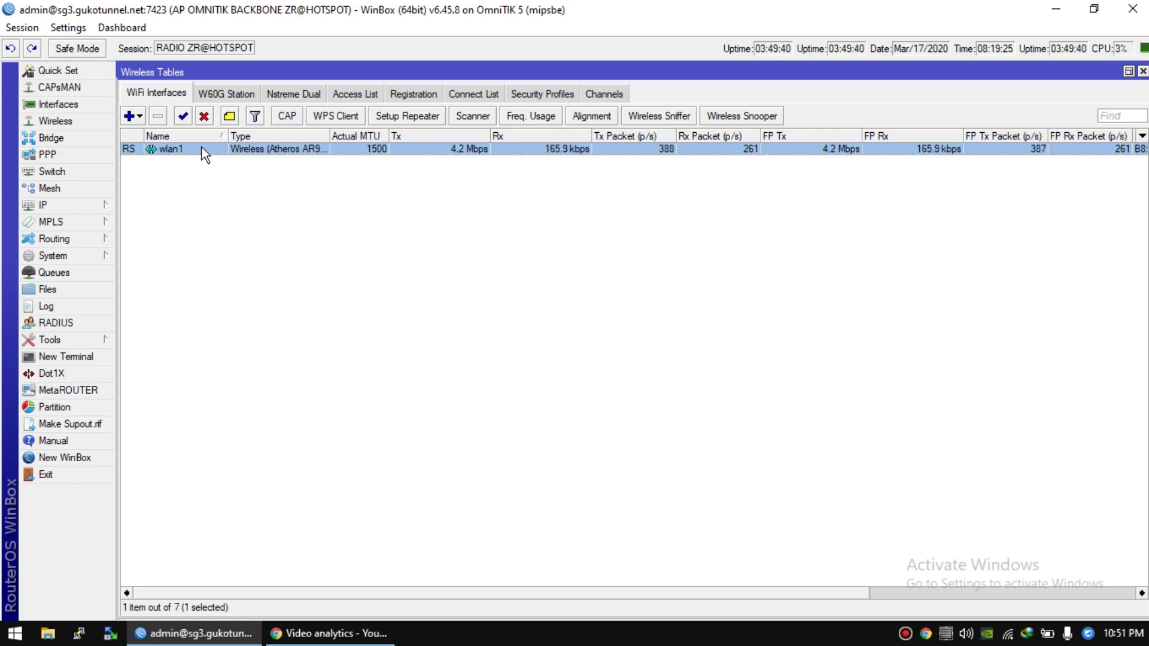
left_click(237, 226)
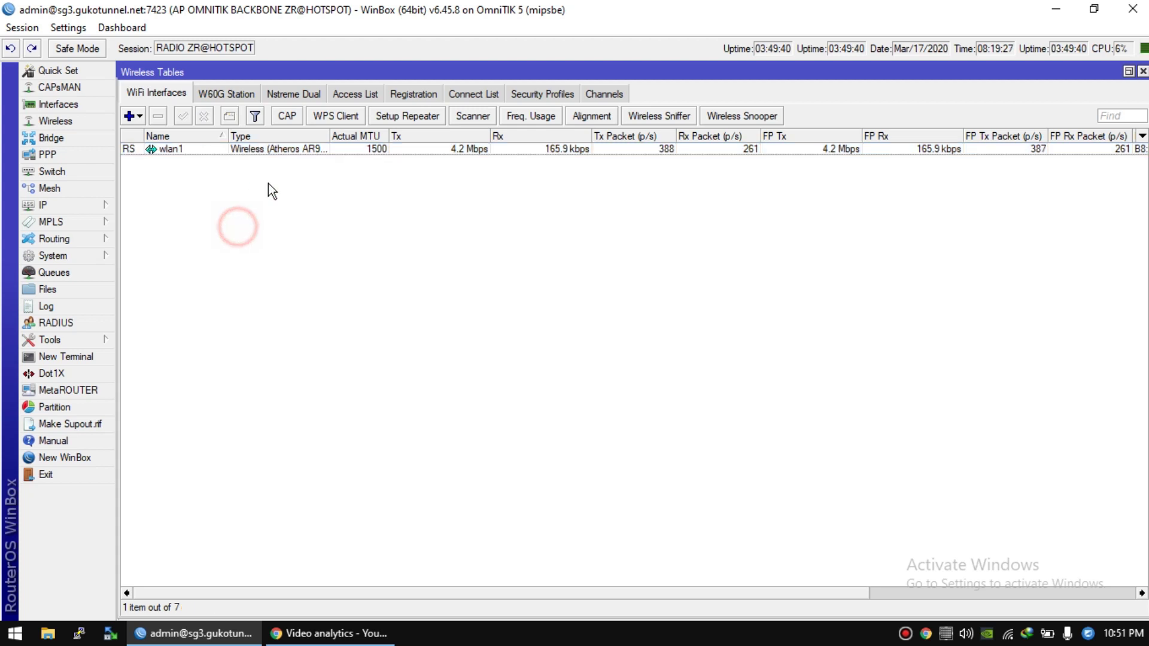
left_click(279, 151)
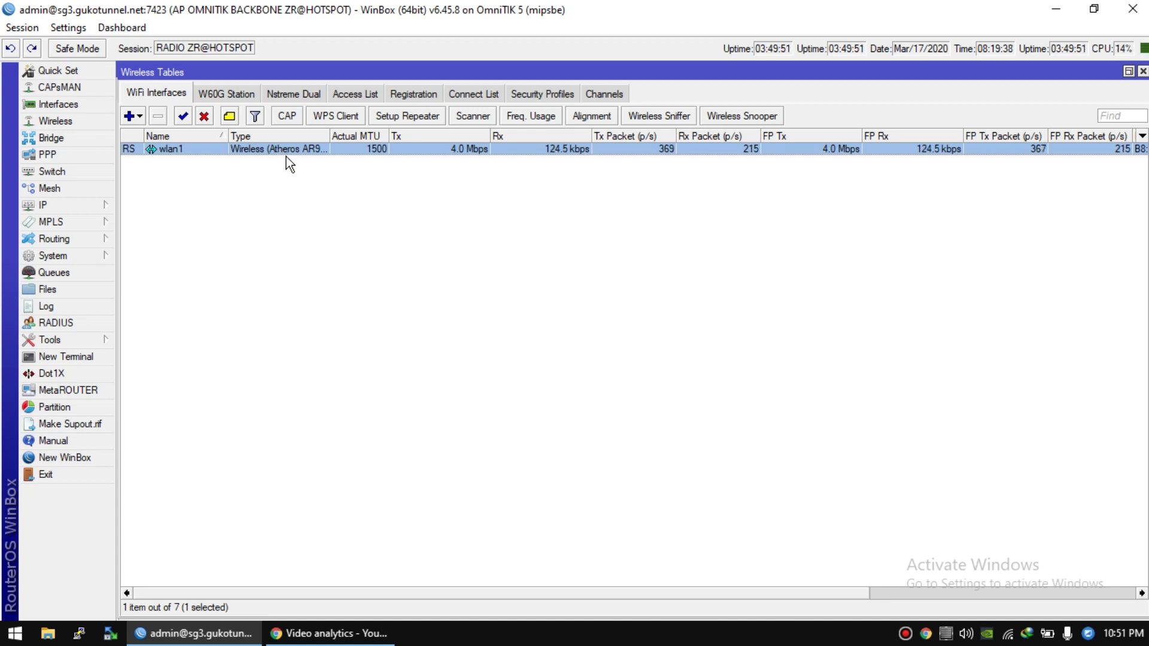
left_click(286, 157)
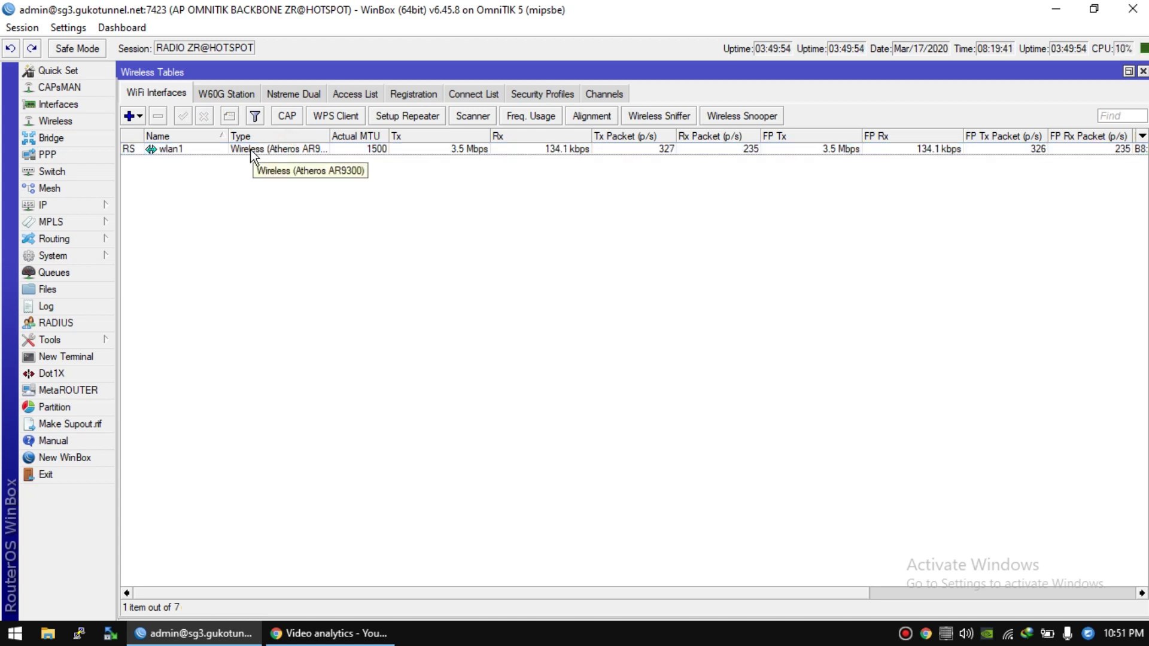
- Open the wlan1 interface's properties and show its wireless settings
double_click(171, 150)
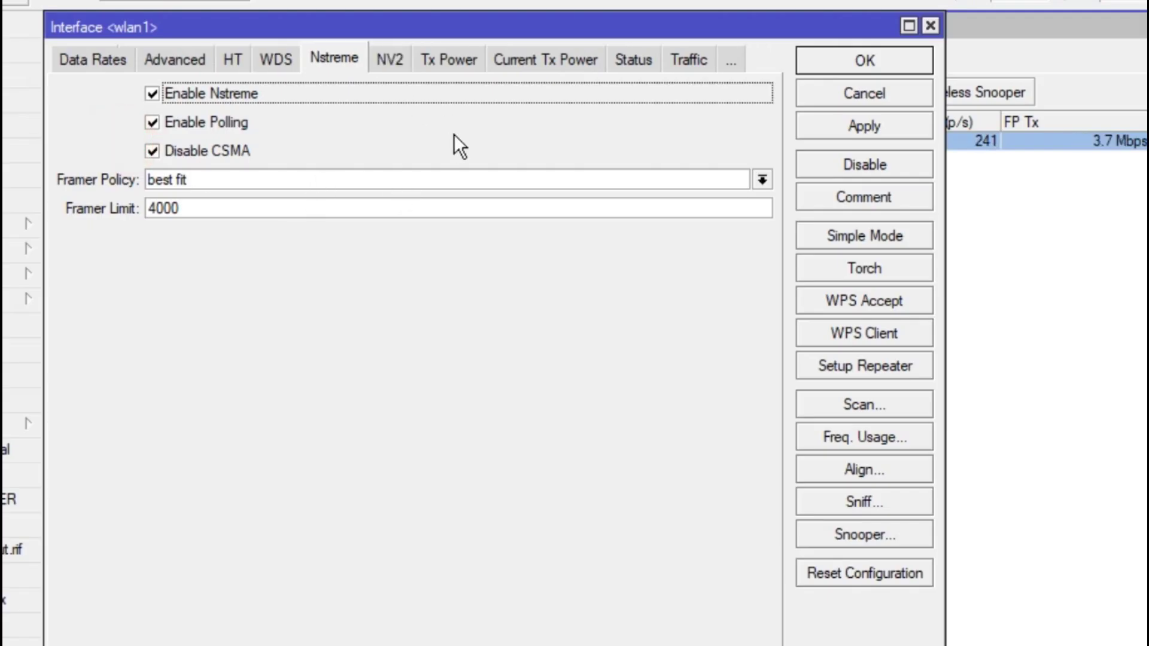
left_click(108, 67)
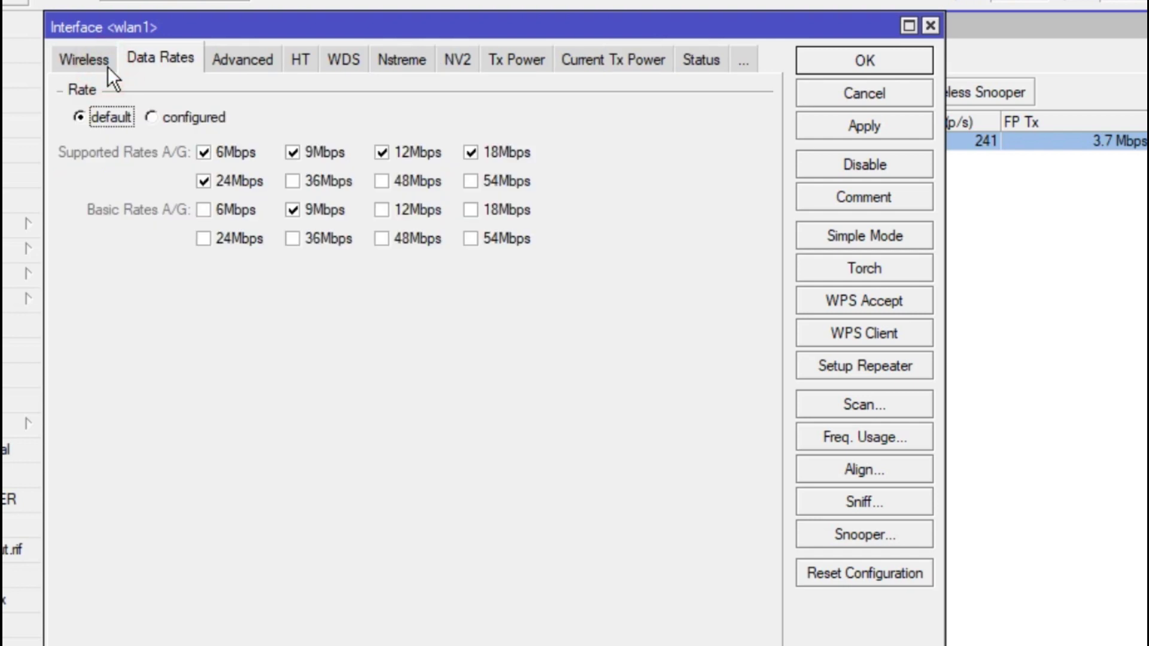
left_click(105, 66)
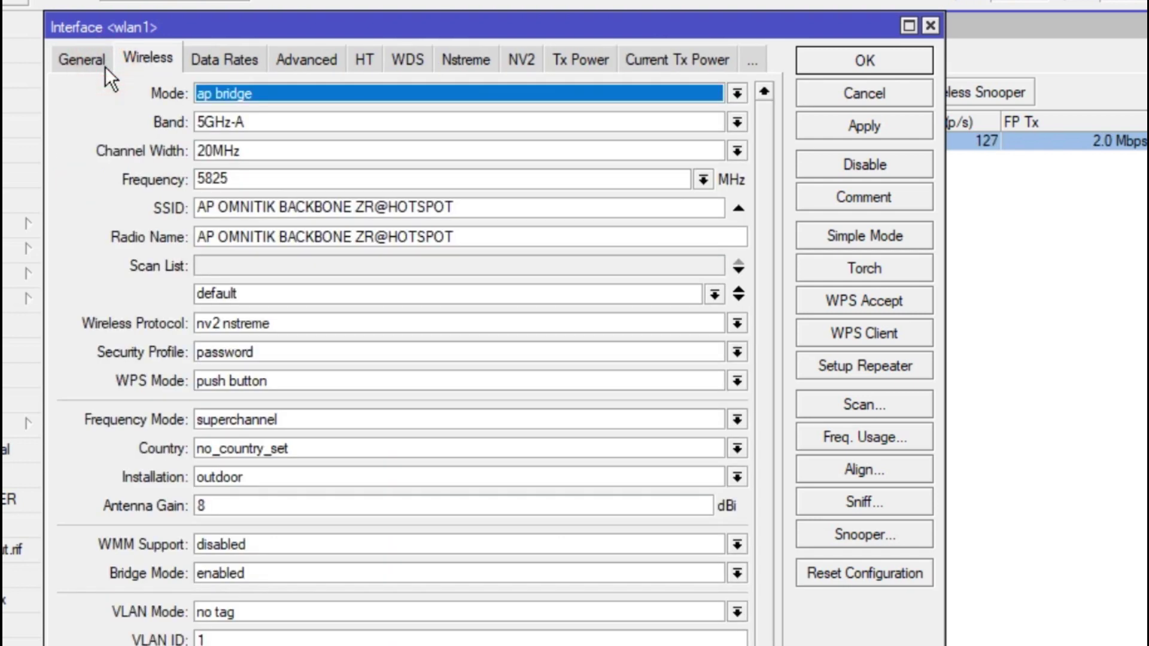
left_click(91, 63)
left_click(137, 60)
- Examine the SSID and Radio Name settings of the wlan1 interface
left_click(382, 236)
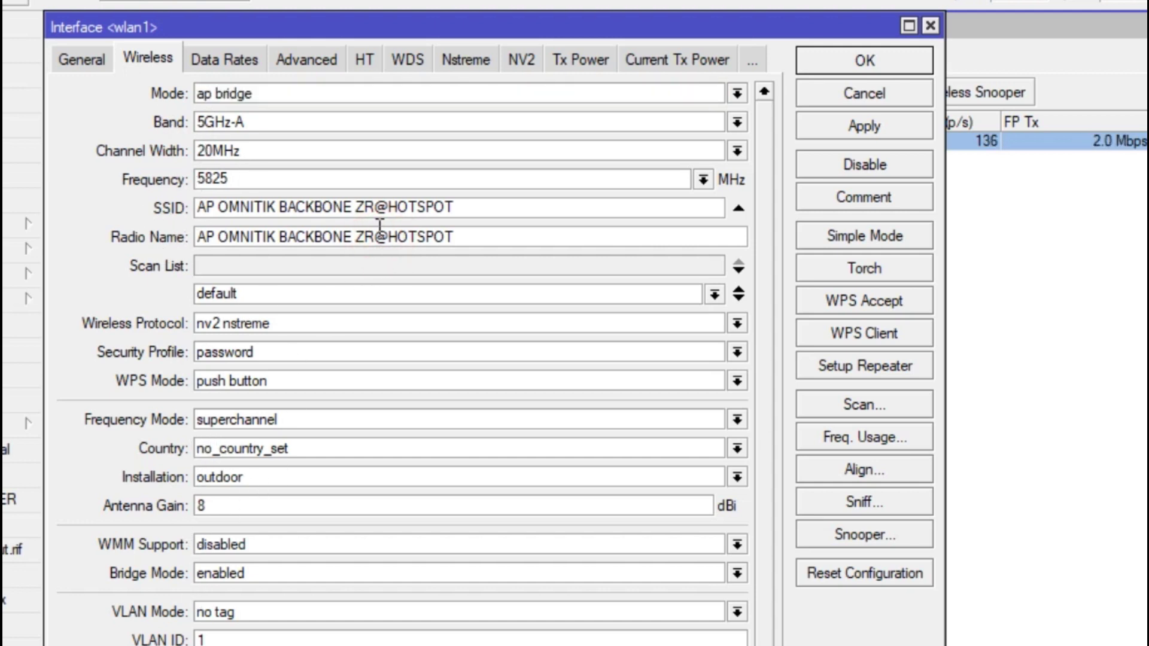
left_click(379, 228)
left_click(378, 229)
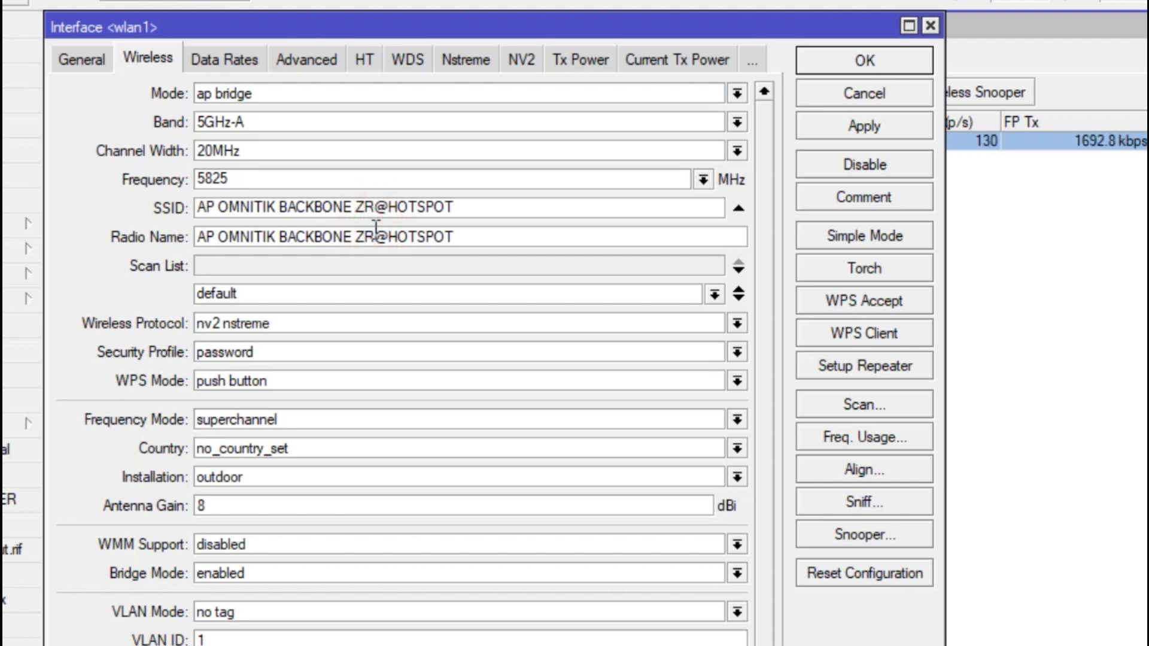
left_click(393, 232)
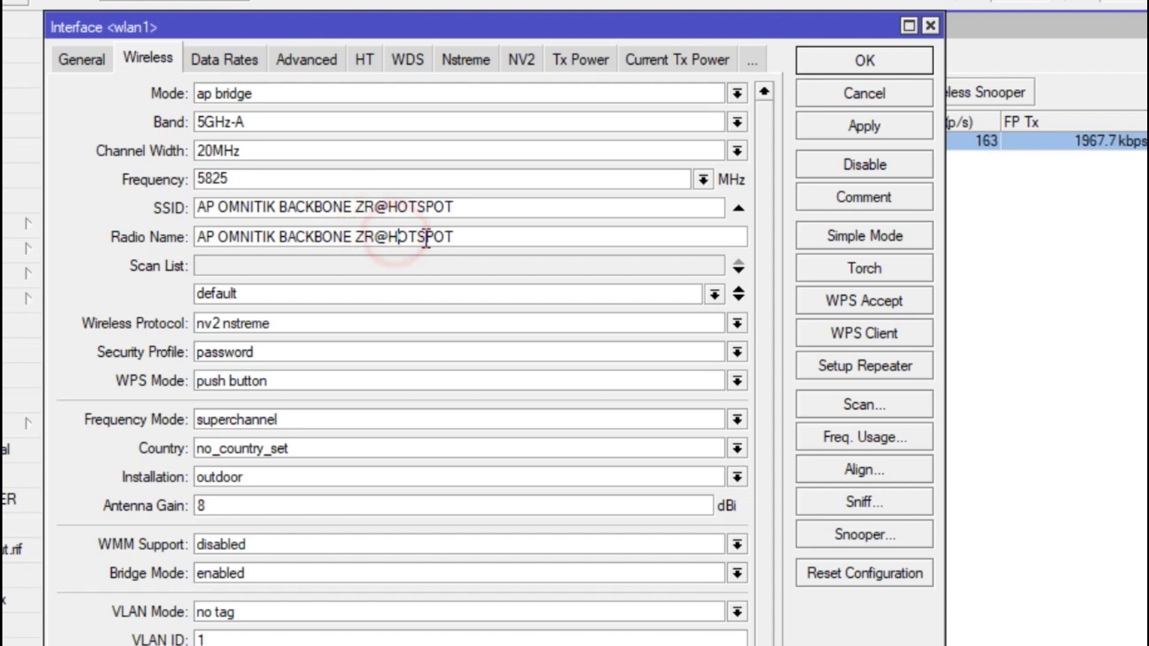
left_click(428, 238)
left_click(474, 238)
left_click(444, 206)
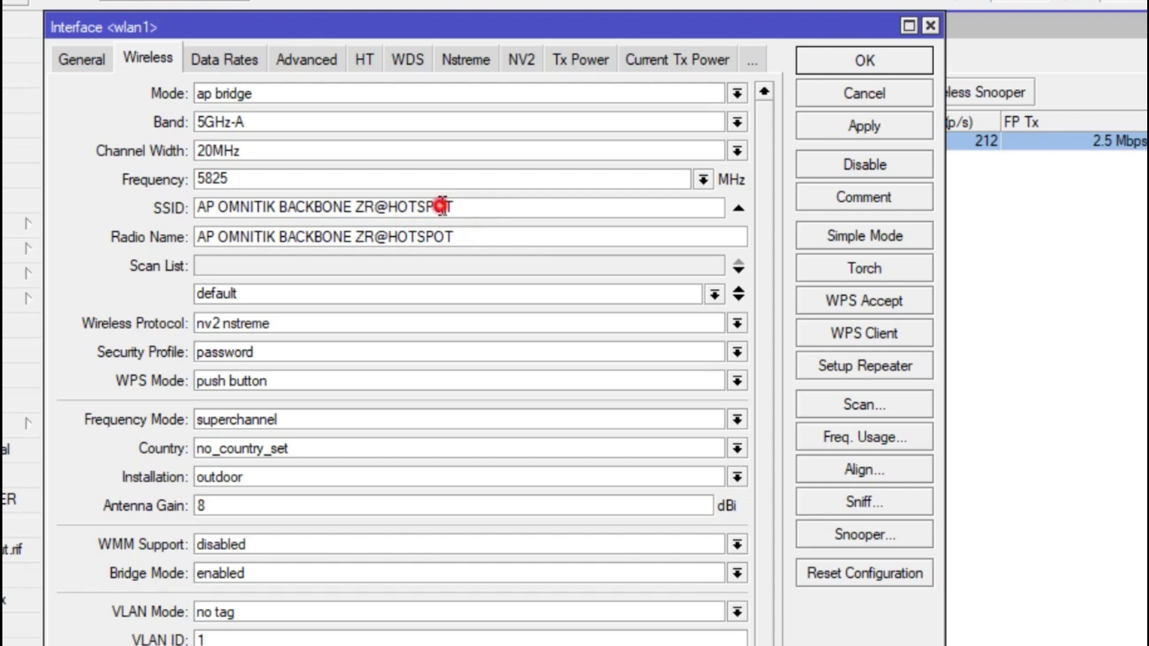
left_click(490, 210)
left_click(488, 229)
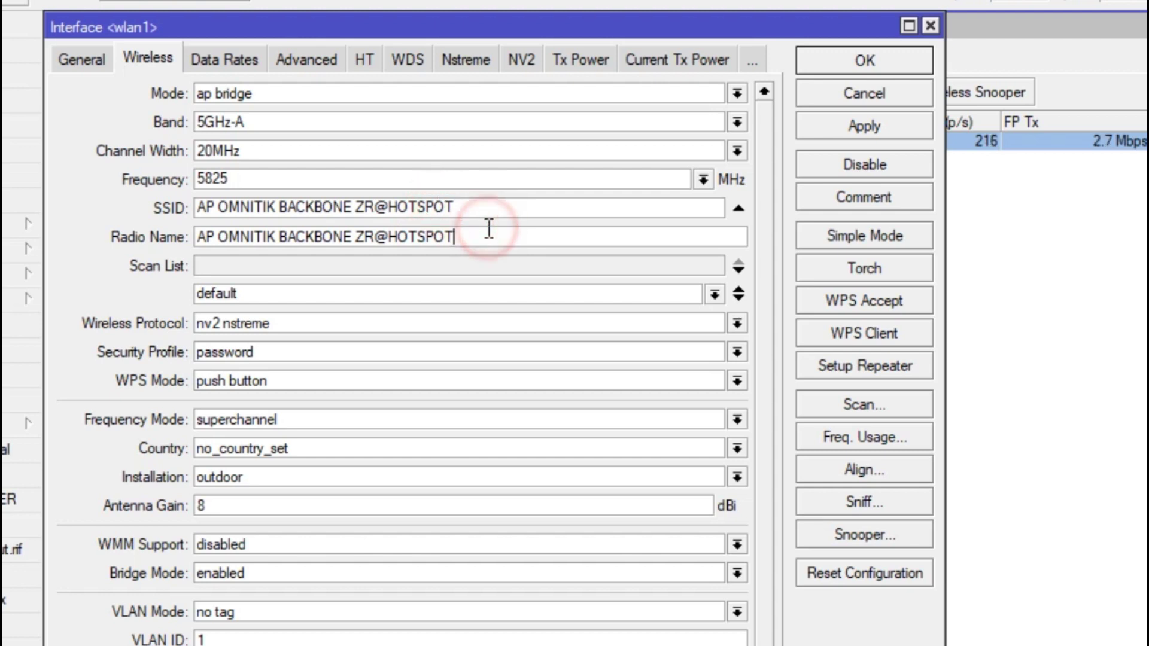
left_click(485, 216)
left_click(473, 229)
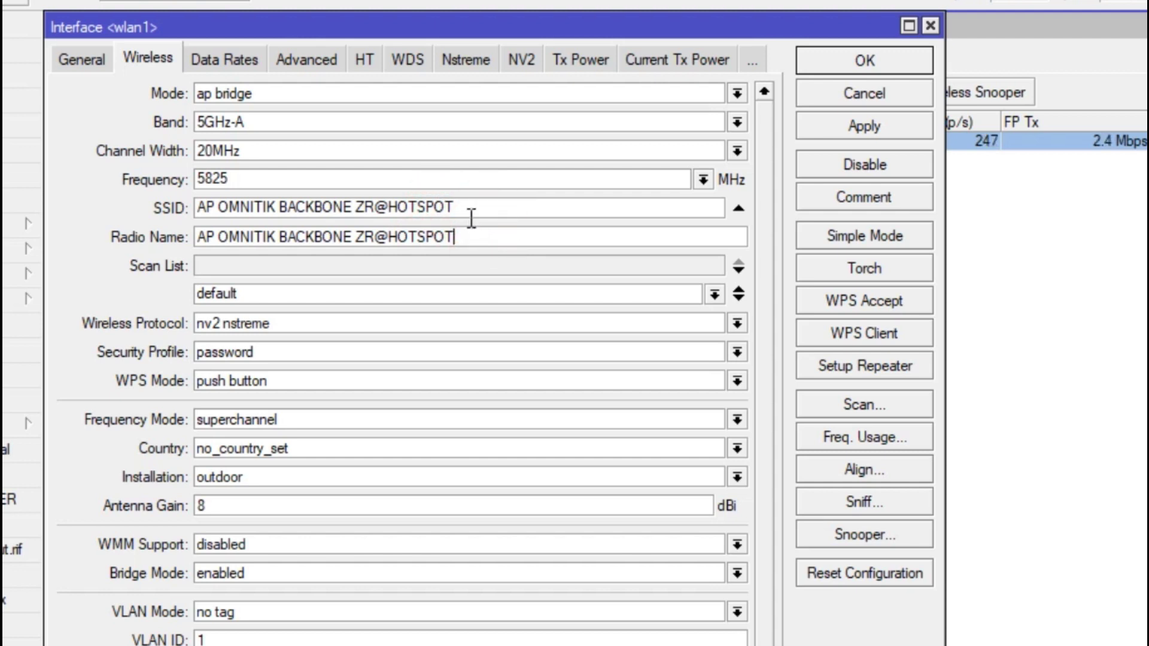
left_click(470, 215)
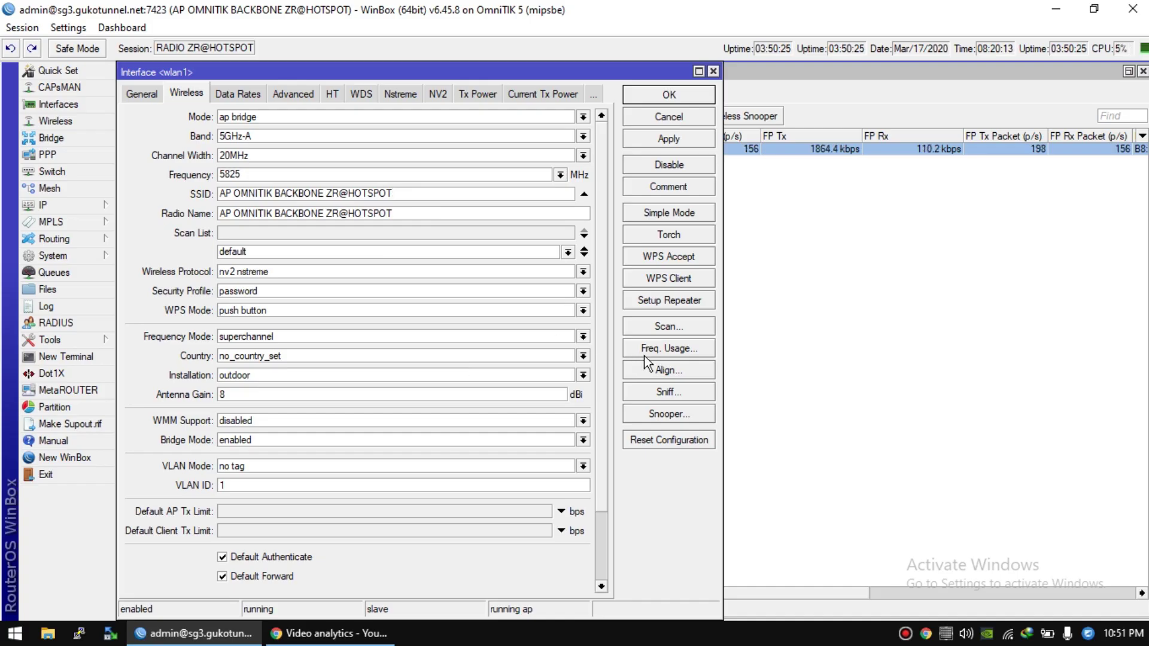
left_click(654, 351)
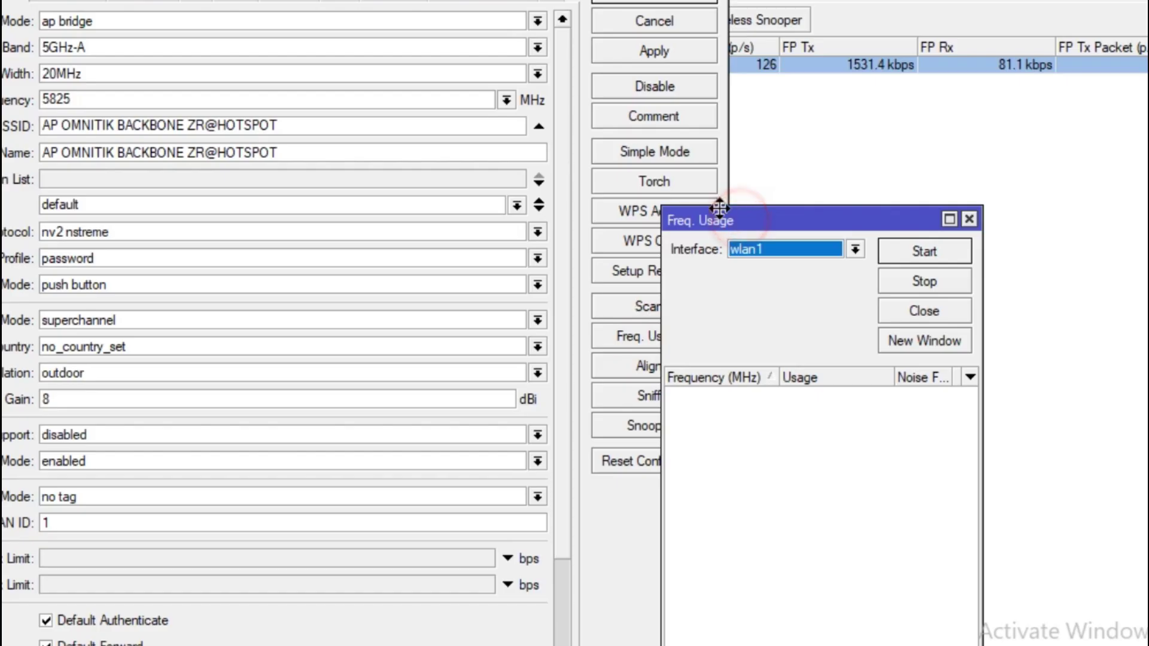
left_click_drag(719, 208, 385, 21)
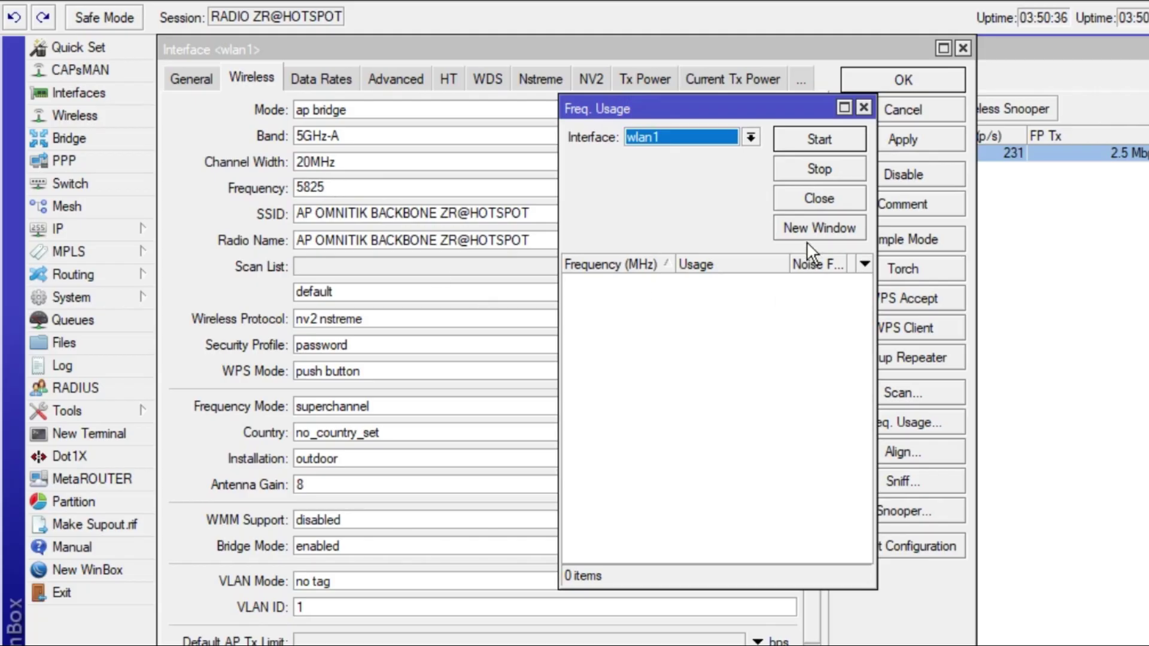
left_click(862, 107)
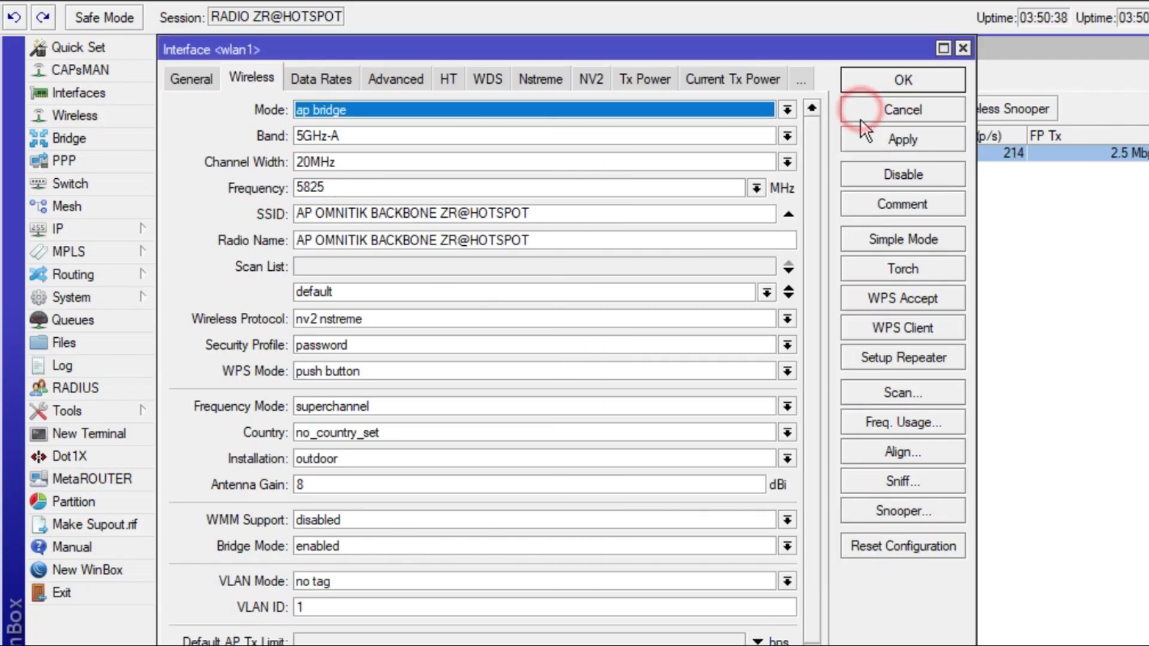
- Run a frequency usage scan on wlan1, stopping it once the frequencies are listed
left_click(879, 421)
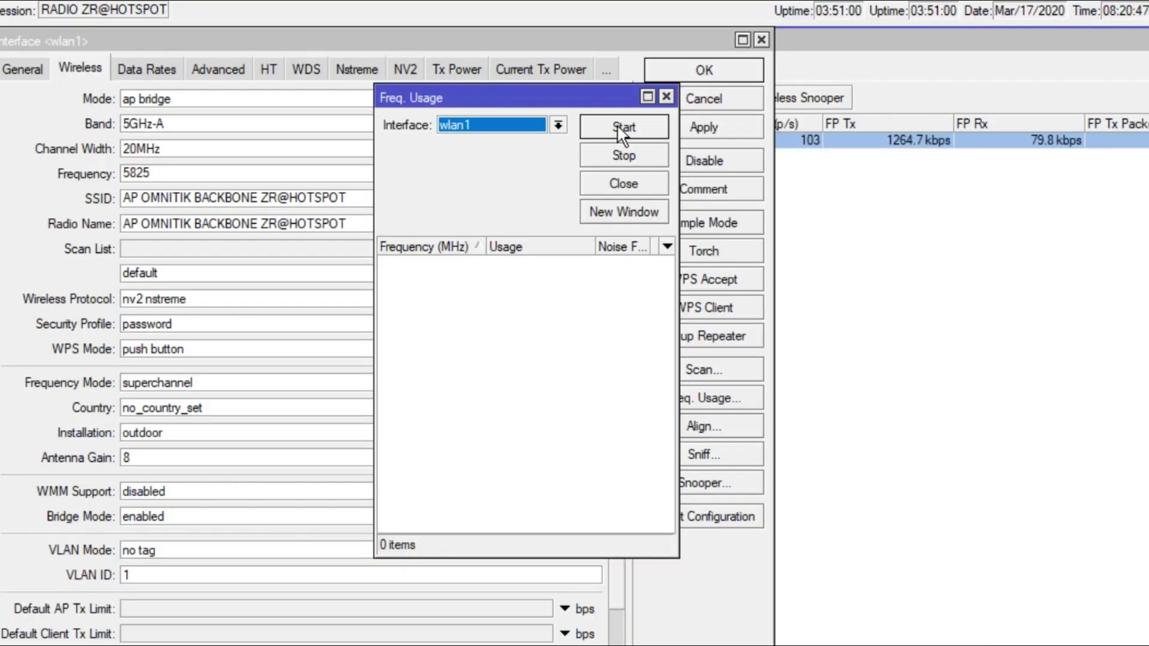
left_click(621, 131)
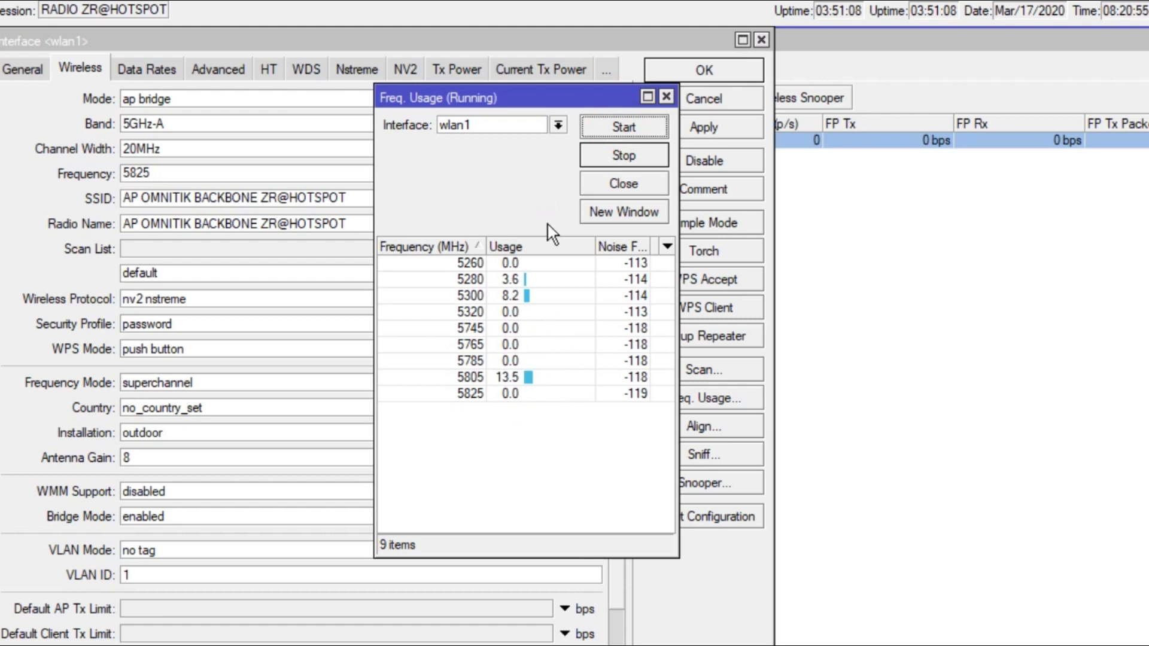
left_click(608, 157)
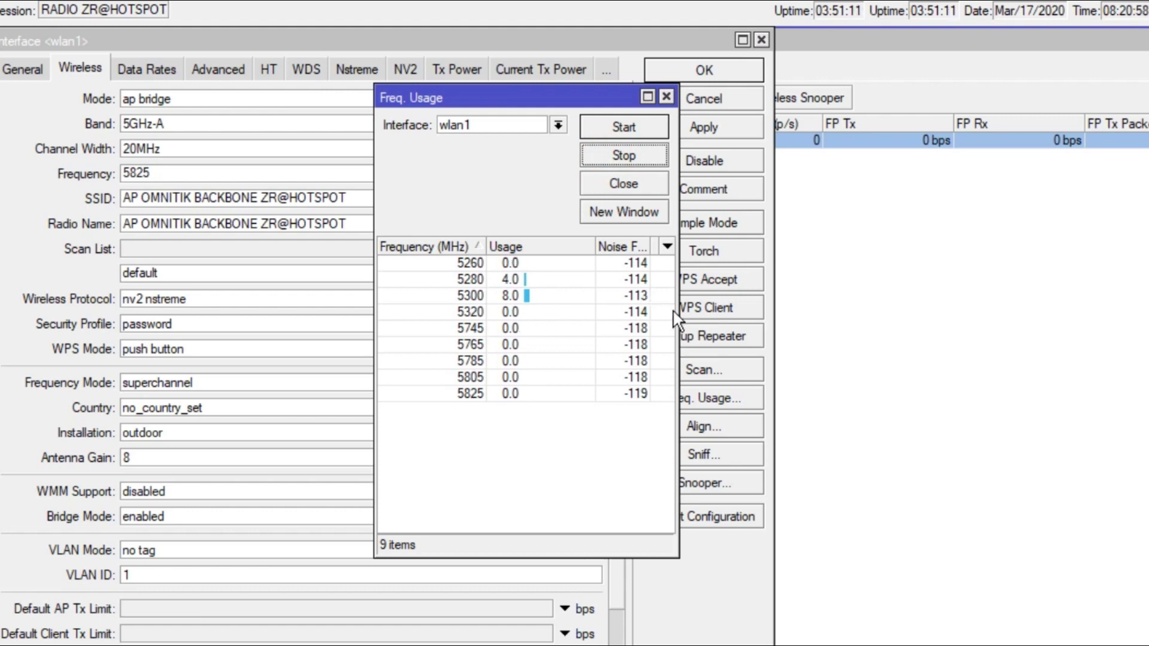
- Widen the frequency usage results and the Noise Floor column, and compare the 5260 and 5825 MHz entries
left_click_drag(675, 315, 1066, 349)
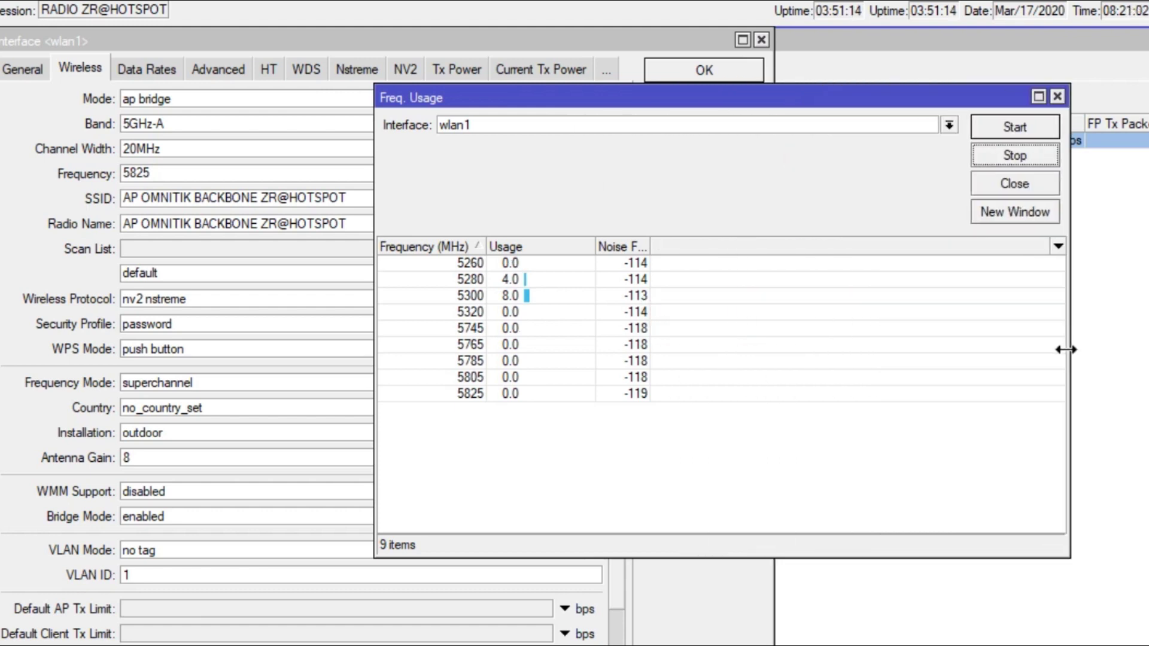
left_click(650, 248)
left_click_drag(650, 248, 772, 247)
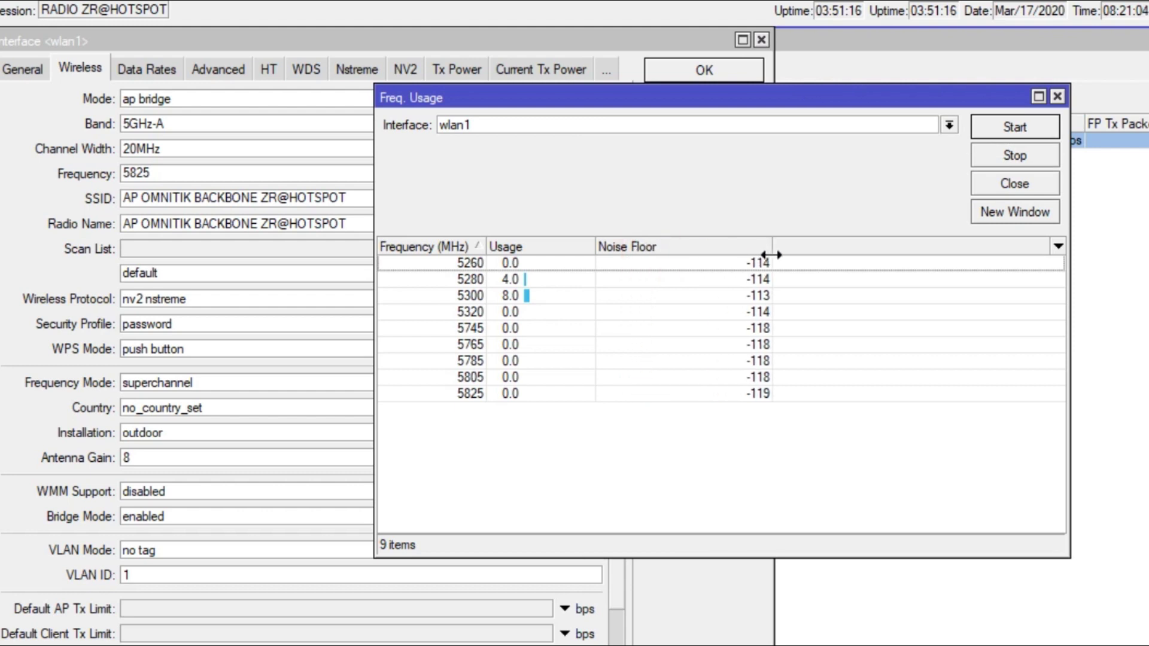
left_click(471, 264)
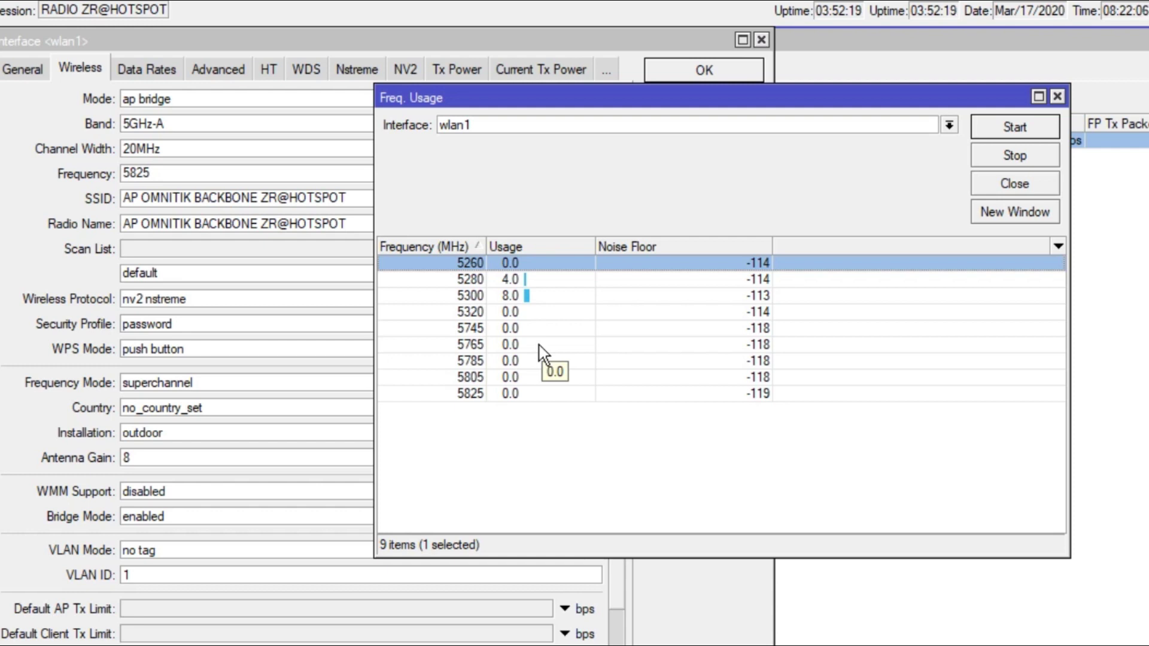
left_click(507, 396)
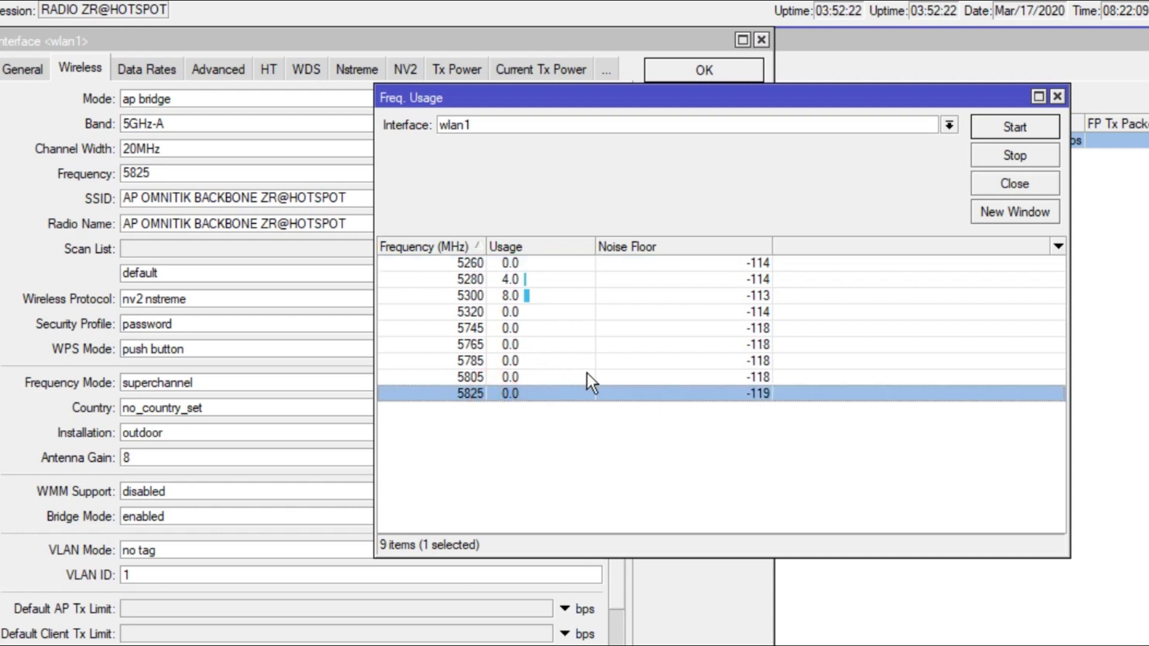
left_click(518, 263)
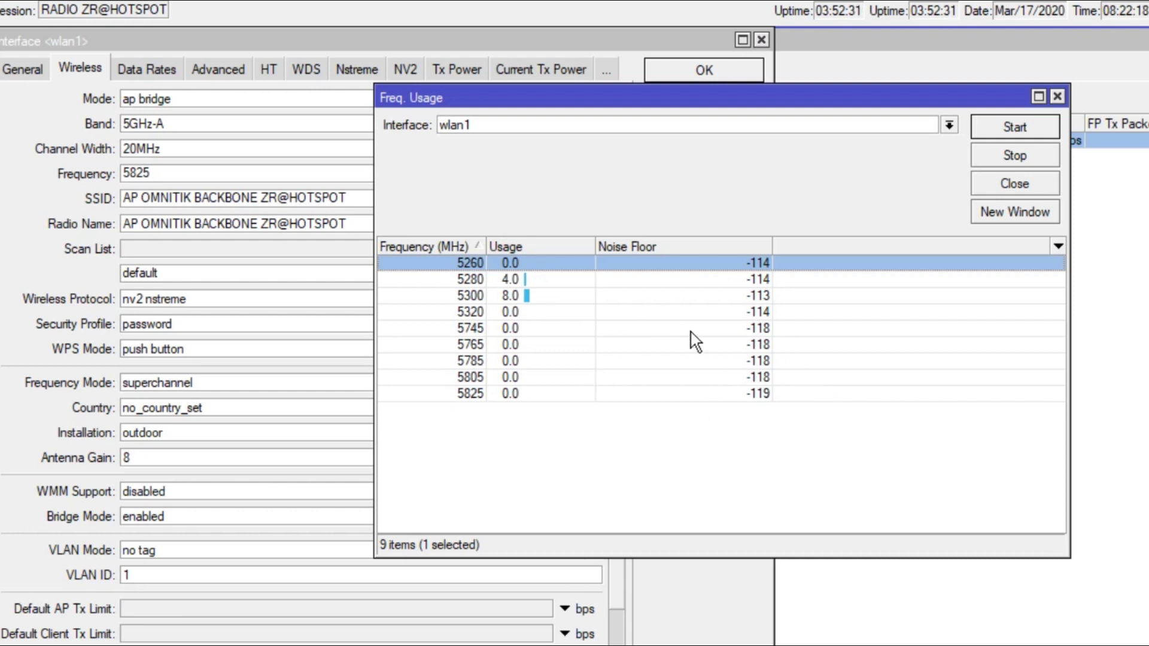
left_click(630, 395)
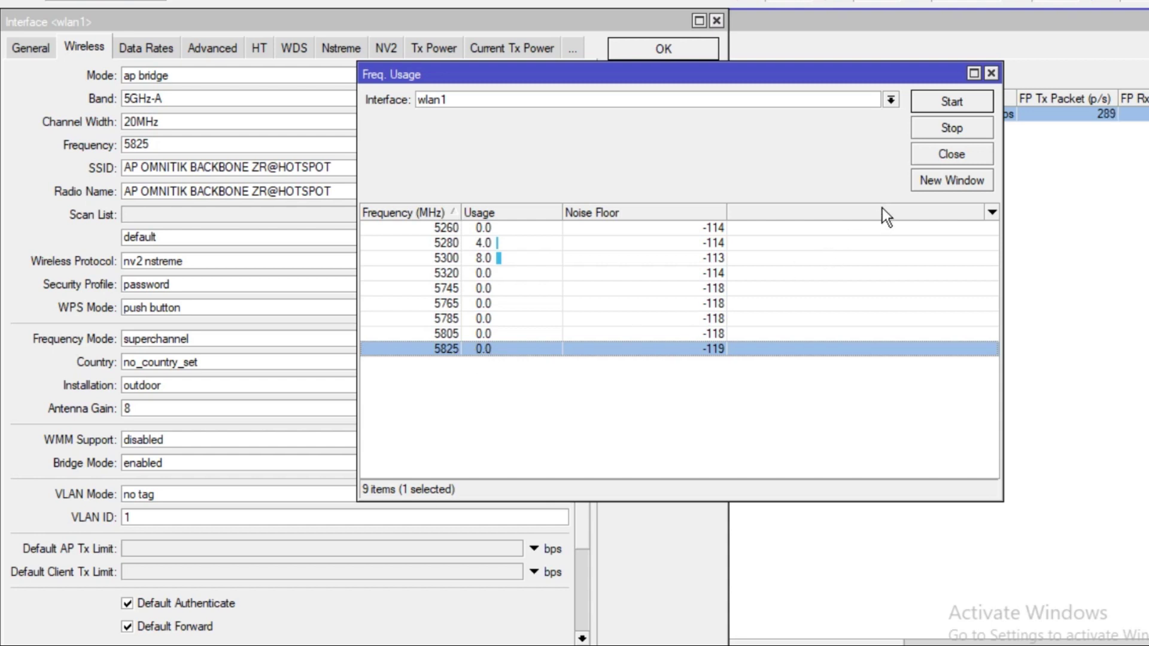
- Close the frequency usage results and choose 5GHz-A as the band for wlan1
left_click(937, 157)
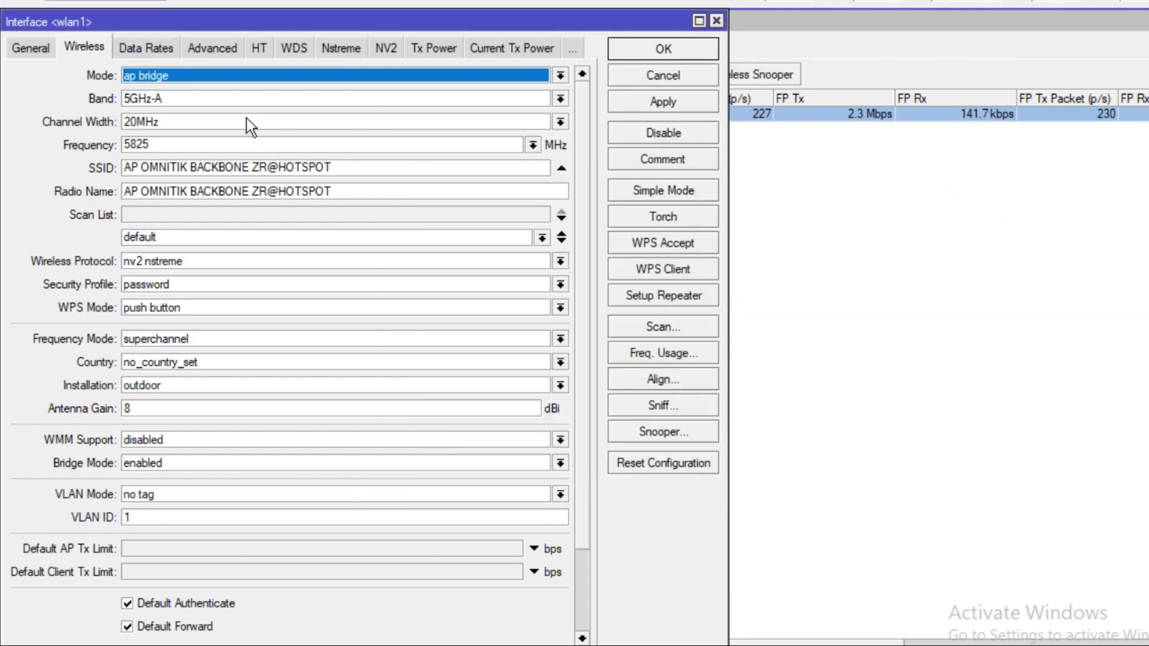
left_click(173, 99)
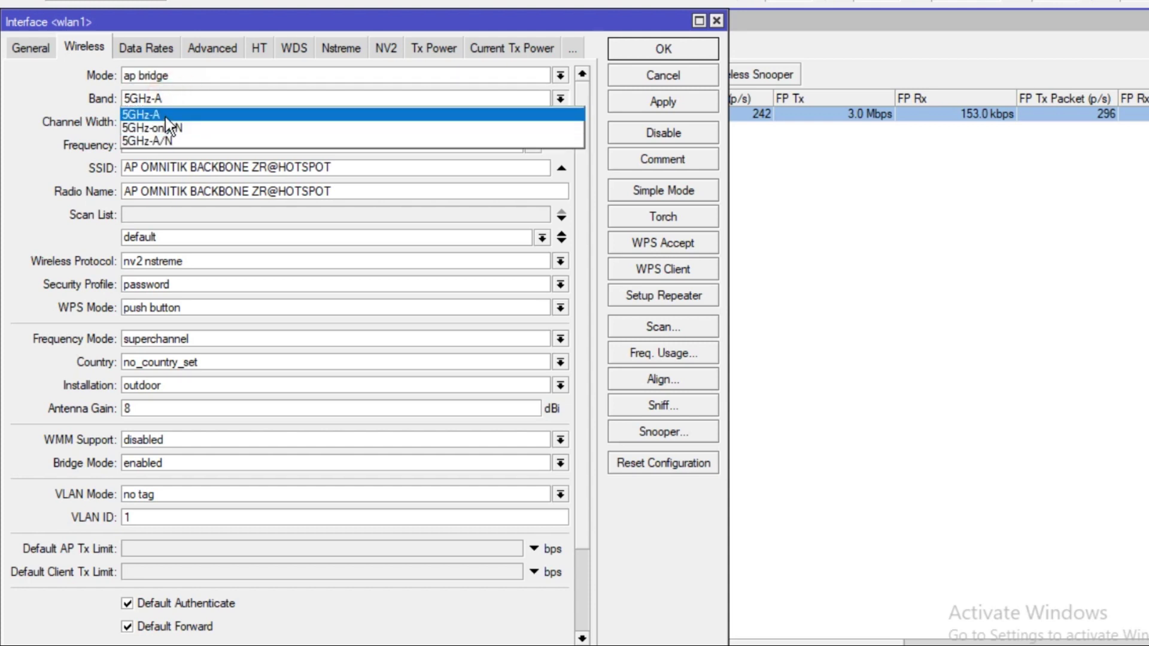
left_click(165, 115)
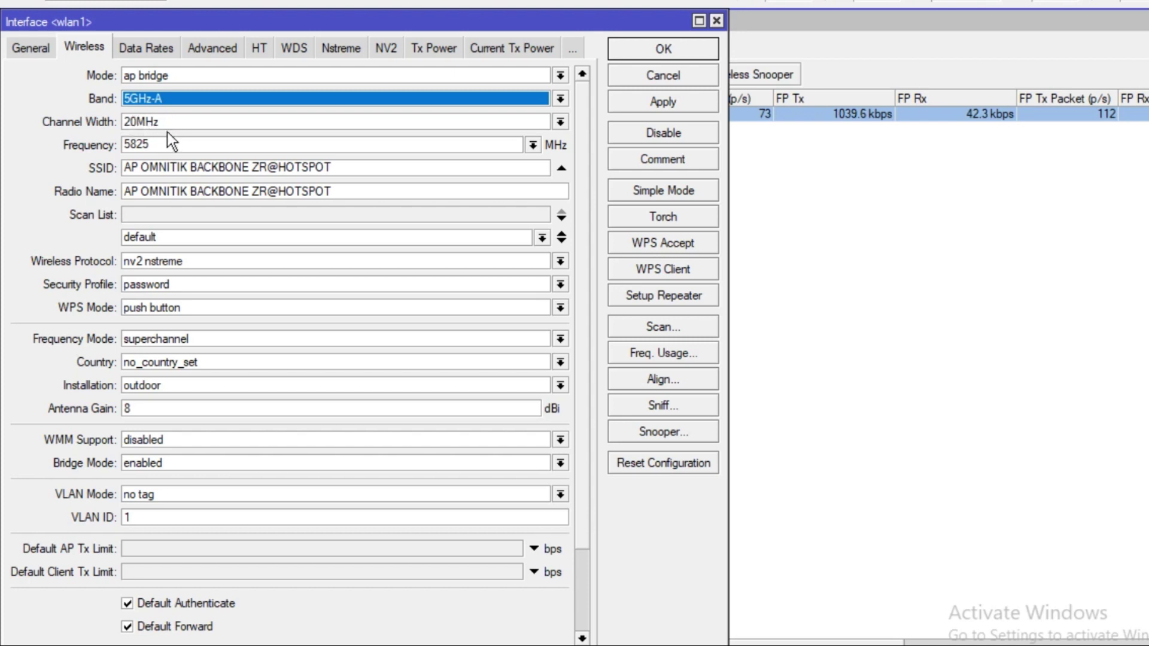
- Review the SSID text and compare it with the Radio Name, without editing either
left_click(155, 164)
left_click(169, 168)
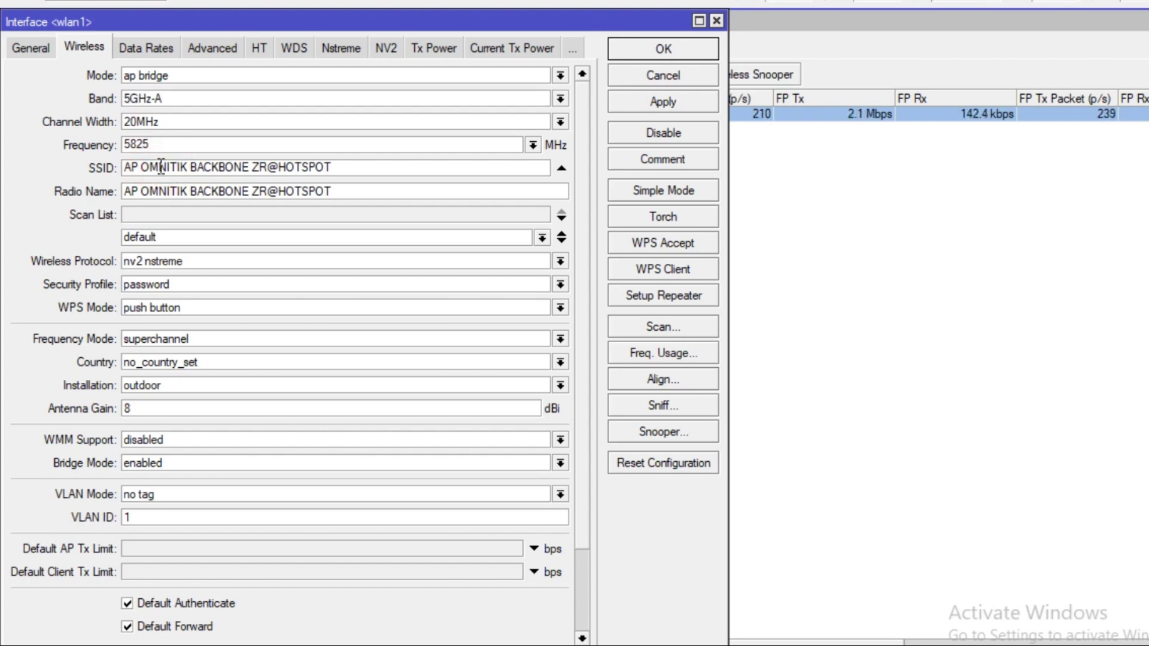
left_click(150, 167)
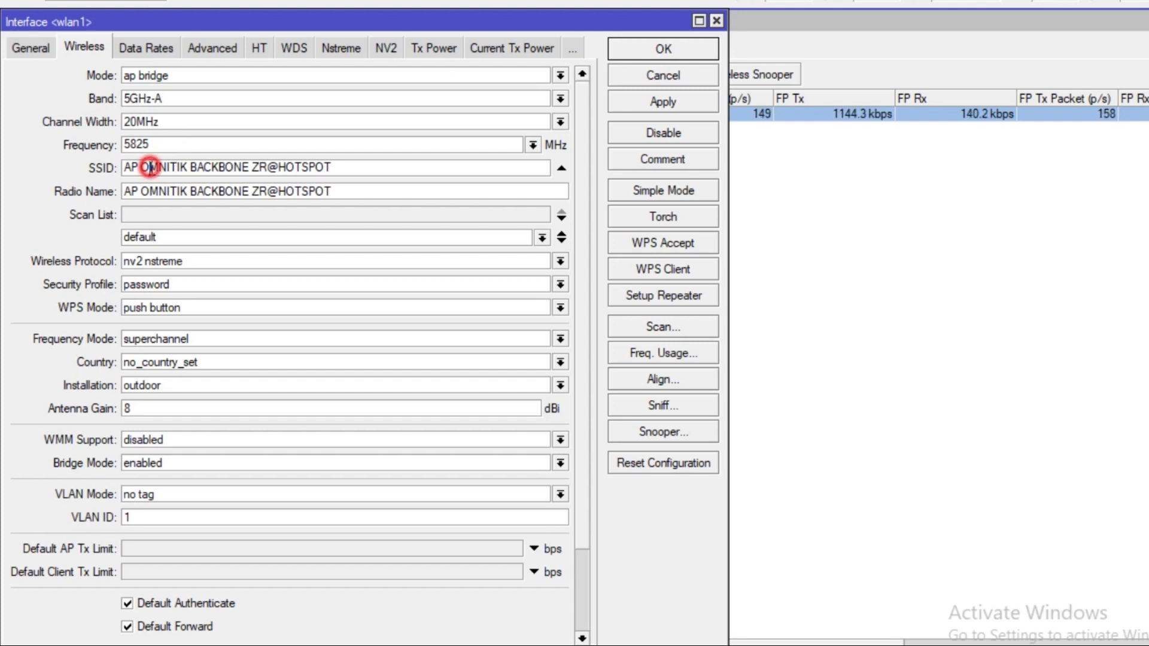
key("ctrl+a")
left_click(225, 193)
left_click(327, 192)
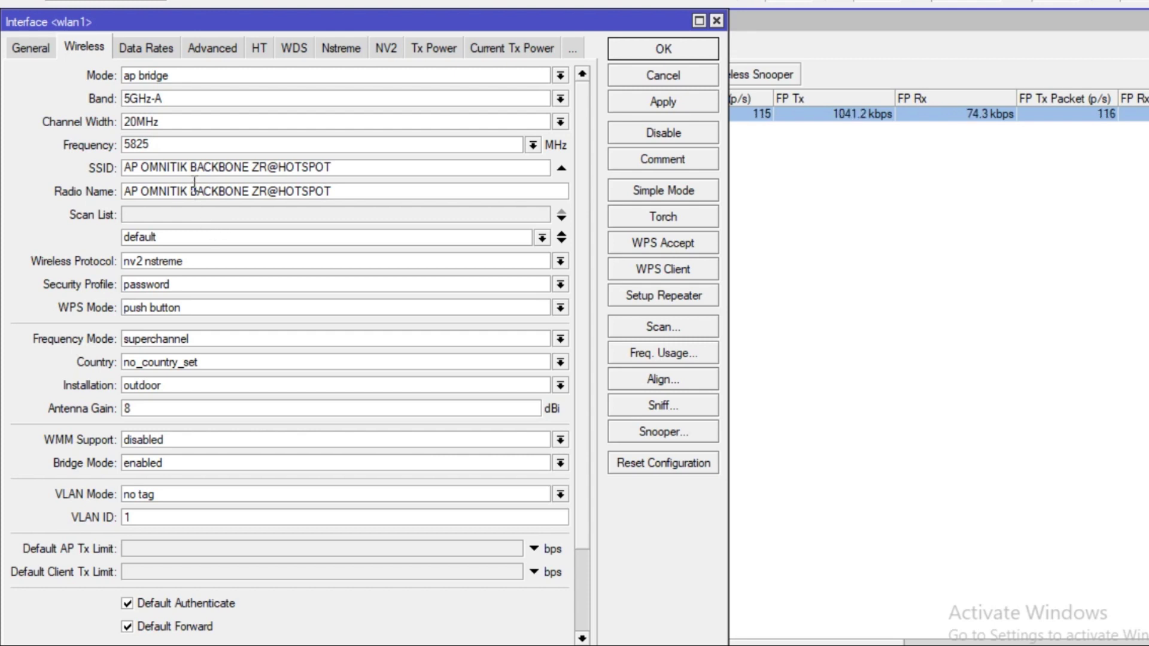
- Add the range 5200-5300 to the wlan1 scan list beneath the default entry
left_click(166, 216)
left_click(167, 217)
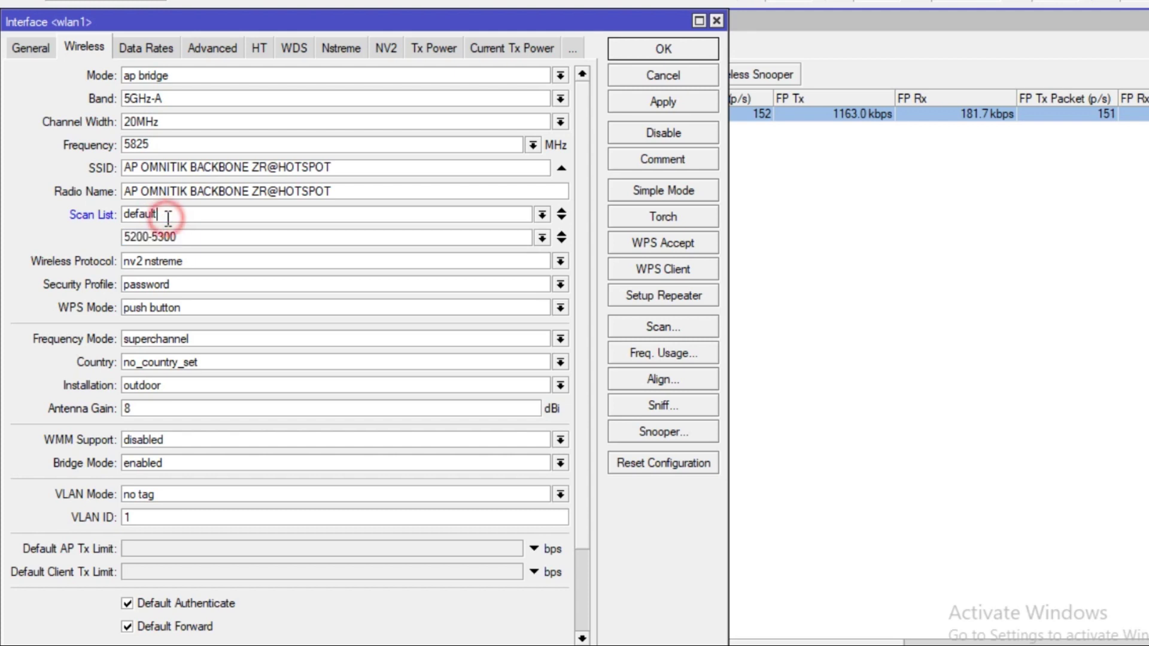
left_click(560, 234)
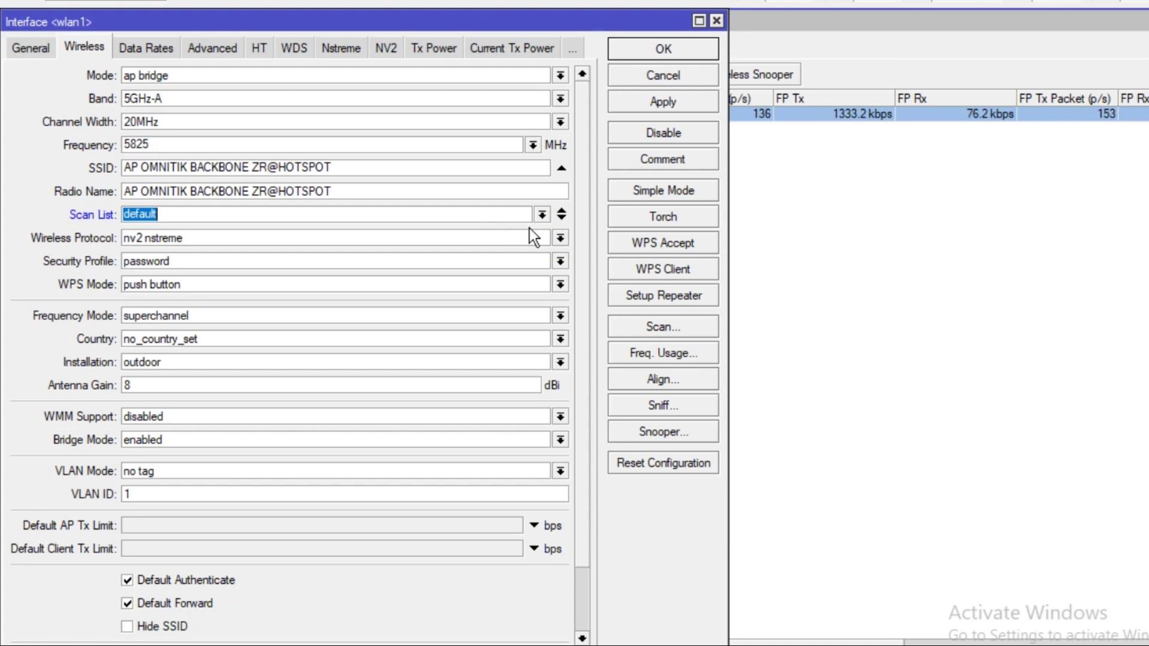
left_click(561, 217)
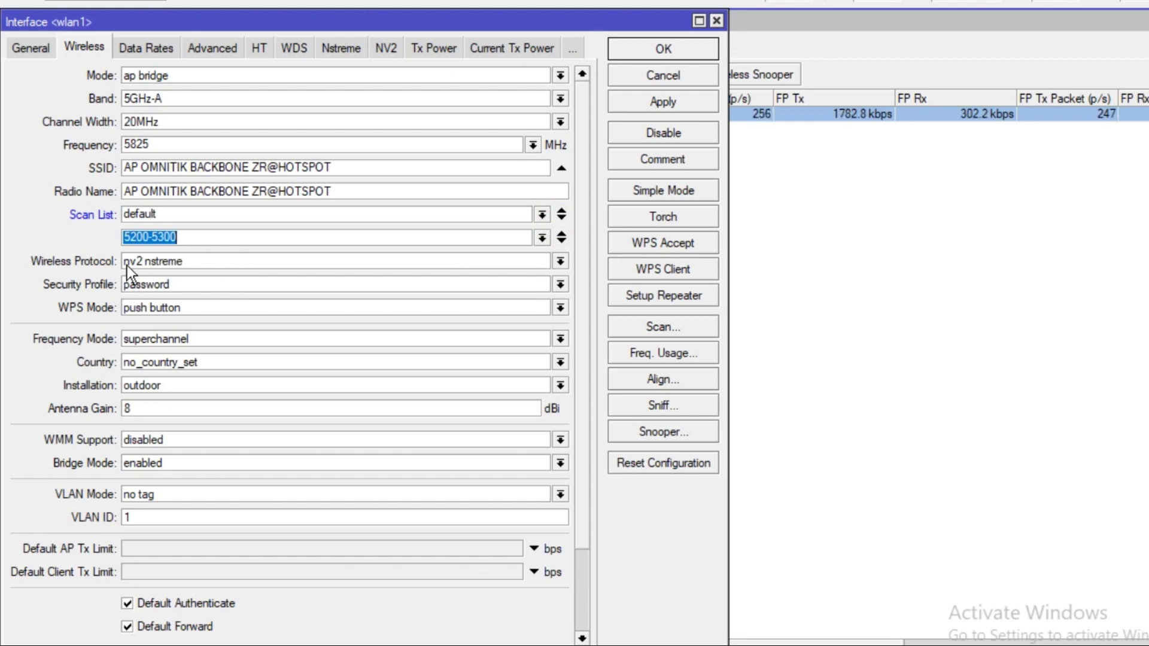
- Look through the wireless protocol options of wlan1 and open its NV2 settings
left_click(182, 263)
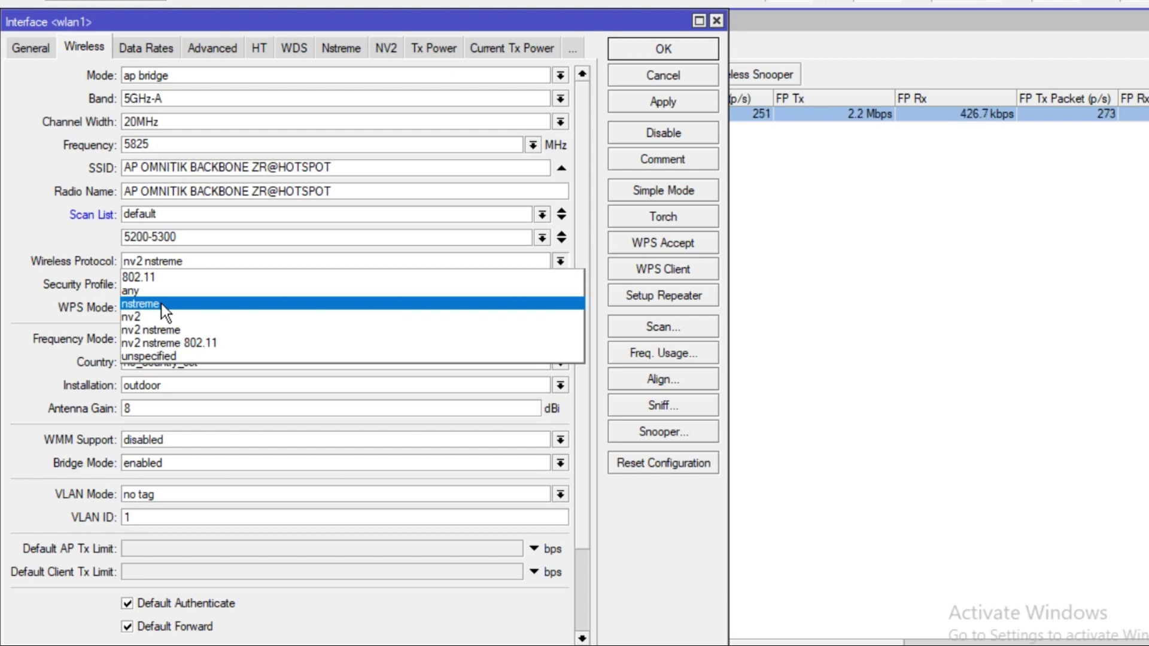
left_click(388, 47)
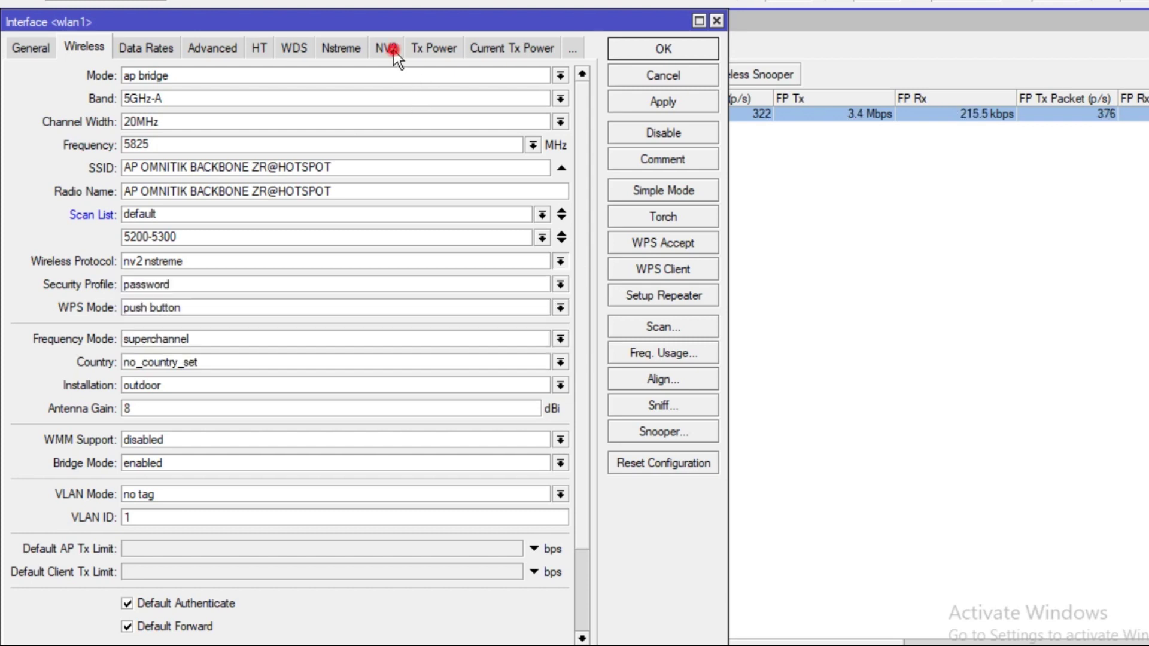
left_click(389, 49)
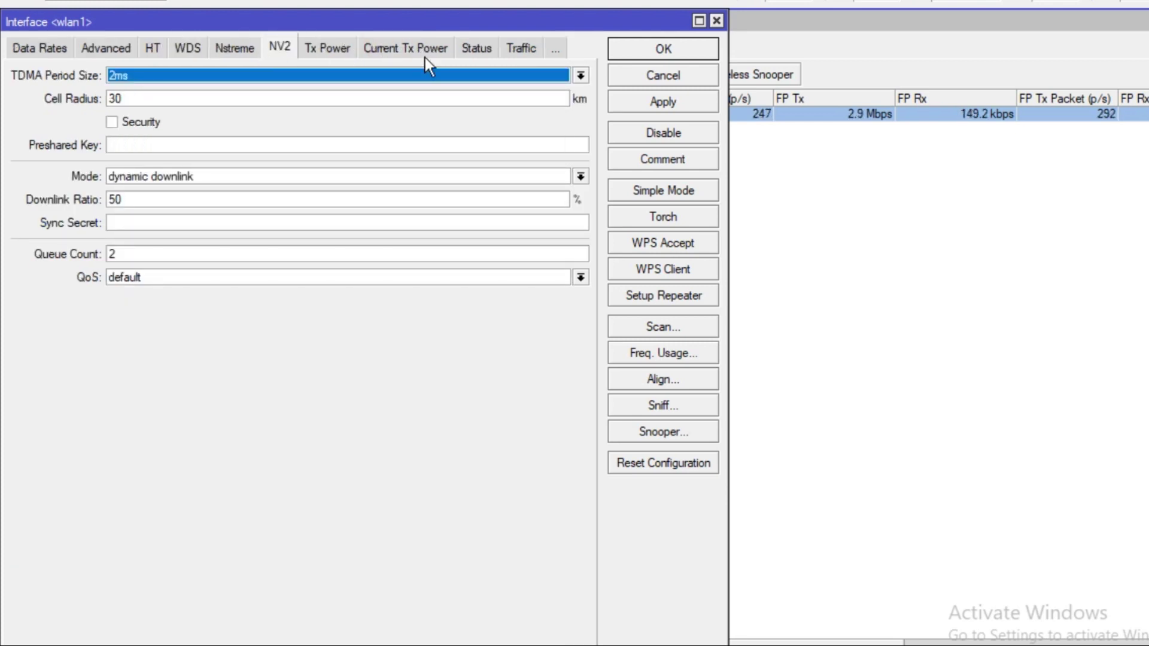
- Check the registration list of connected clients and return to the wireless settings of wlan1
left_click_drag(606, 27, 635, 249)
left_click(386, 51)
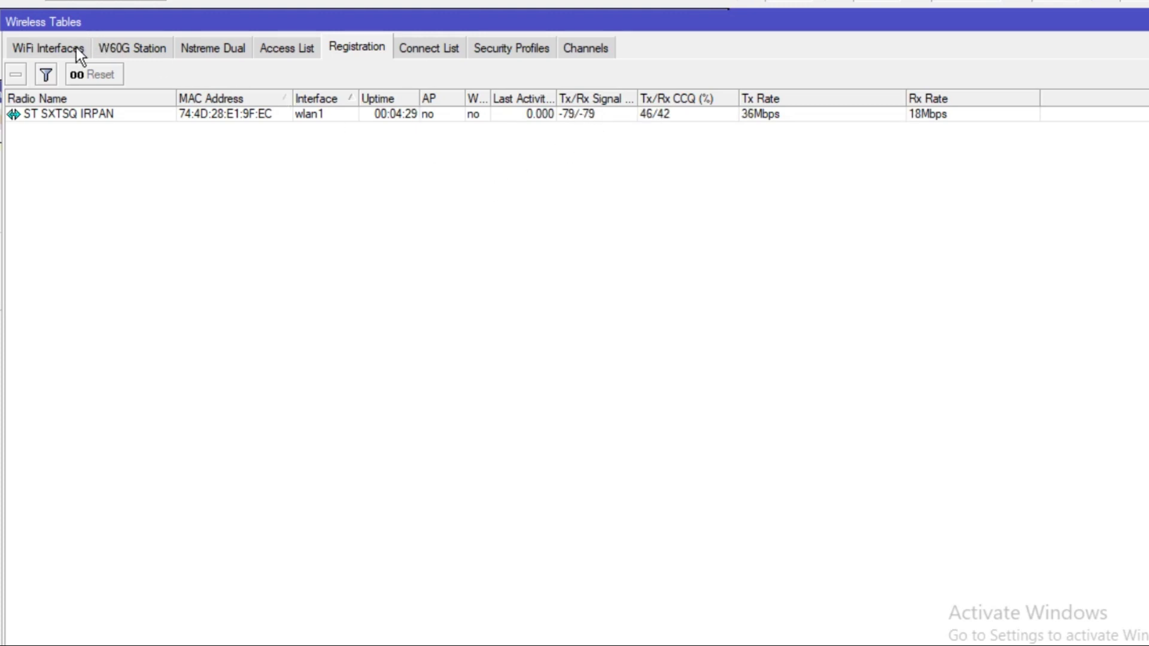
left_click(54, 49)
double_click(126, 115)
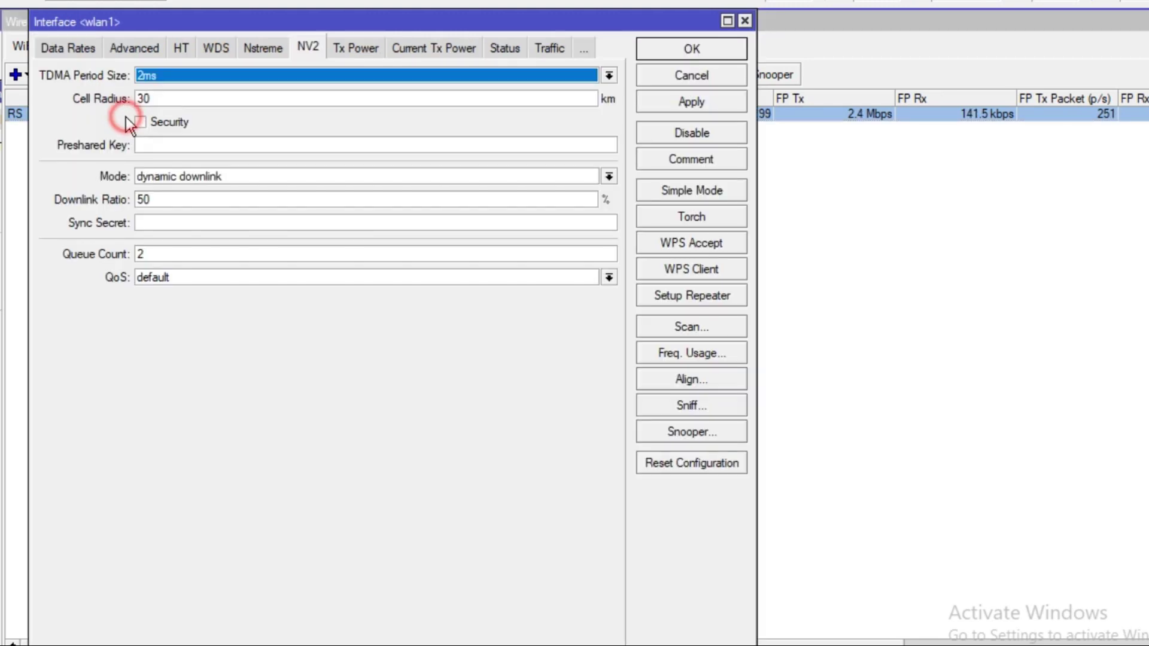
left_click(70, 47)
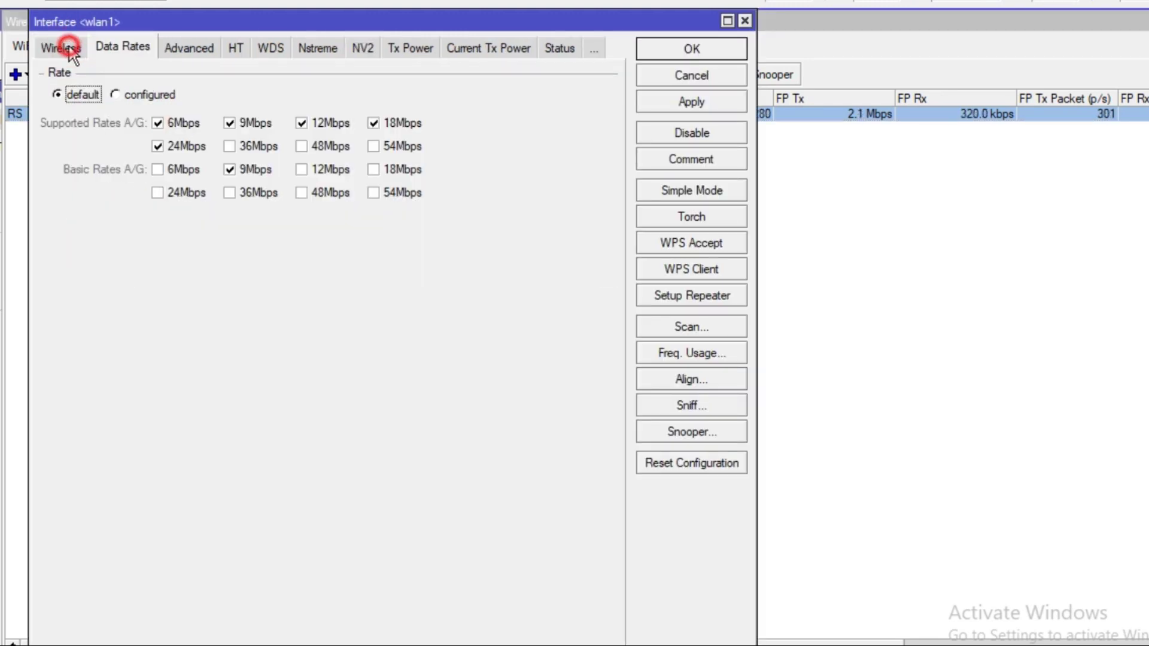
left_click(70, 46)
left_click(110, 46)
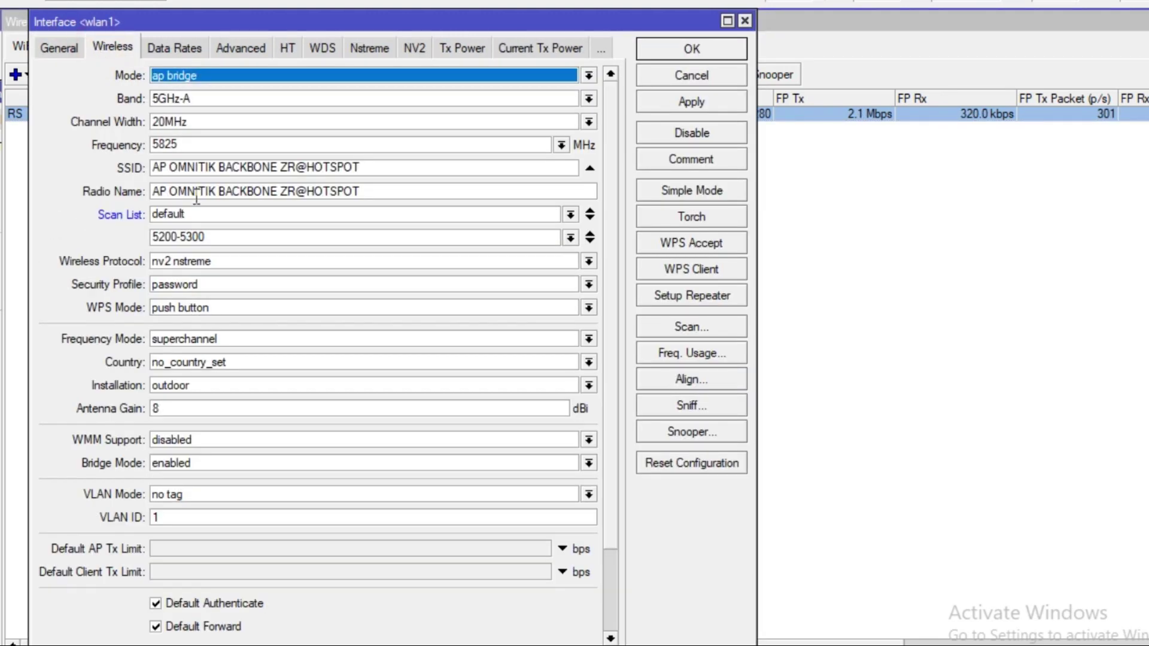
- Review the Wireless Protocol and Frequency Mode options of wlan1, keeping nv2 nstreme and superchannel selected
left_click(214, 261)
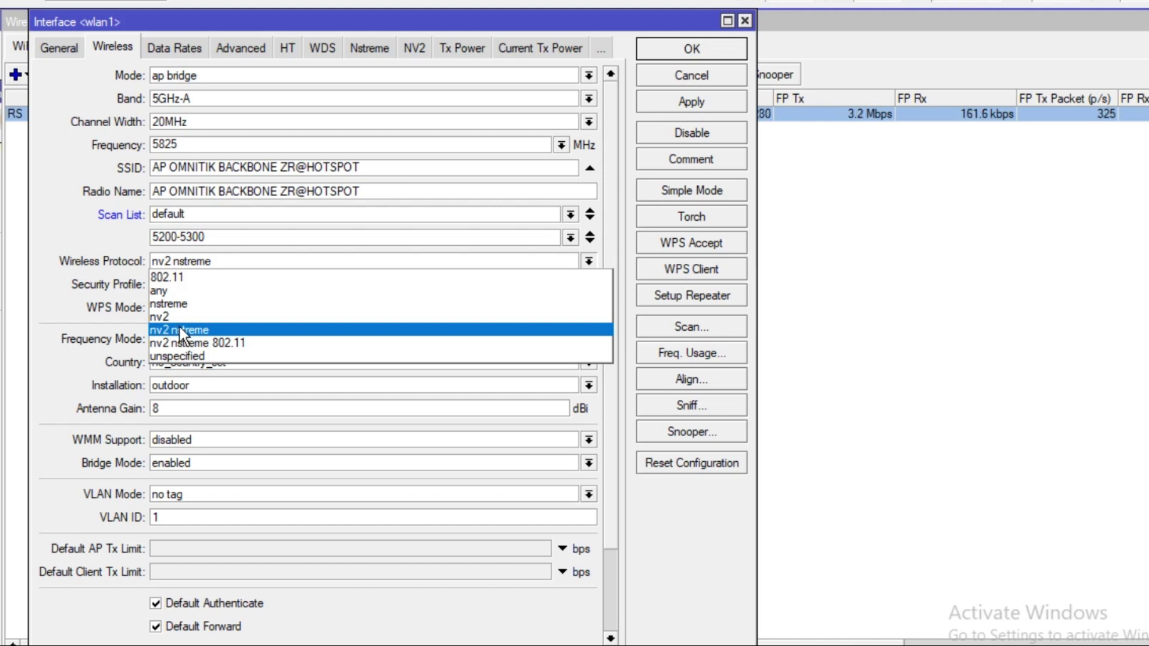
left_click(114, 314)
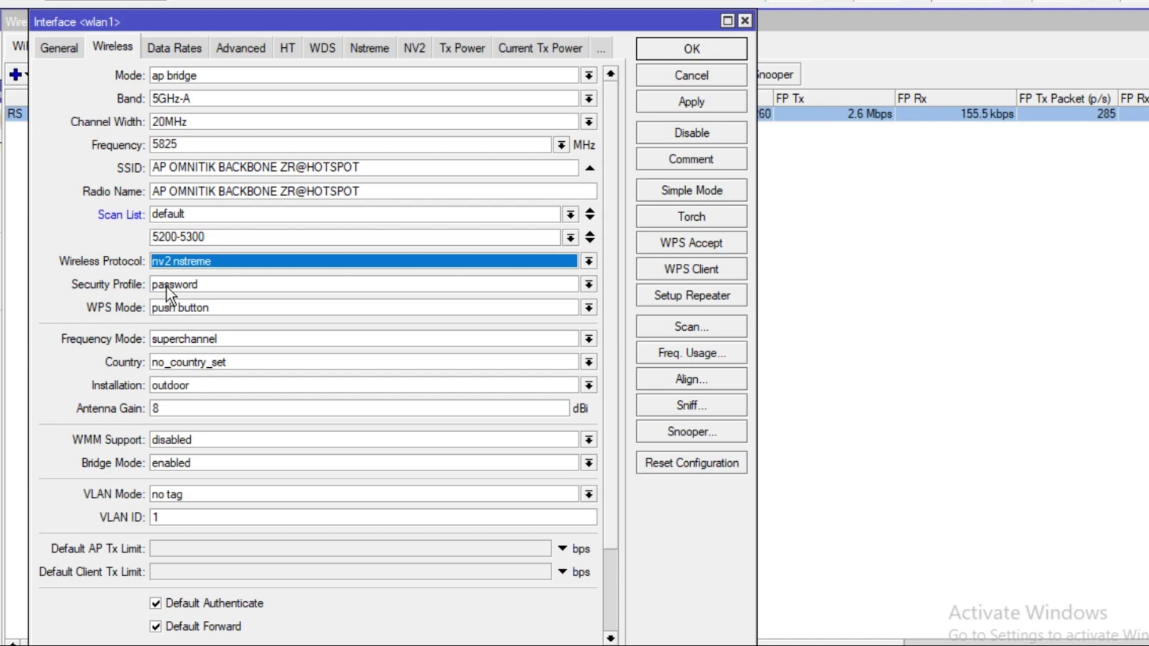
left_click(167, 339)
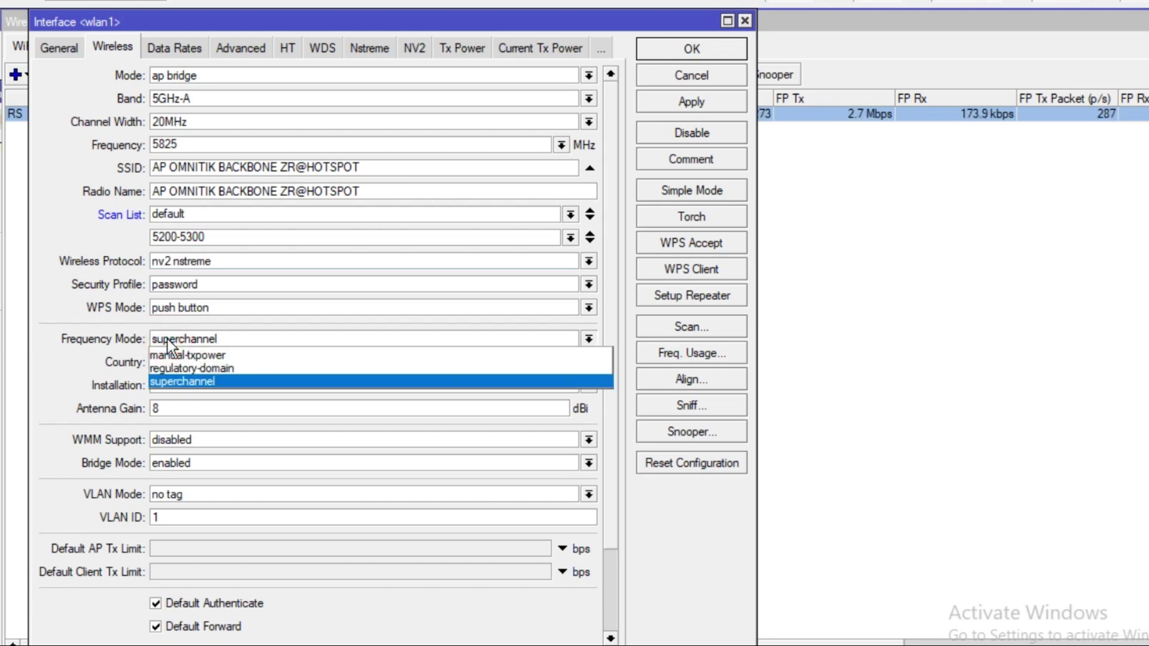
left_click(167, 339)
left_click(167, 339)
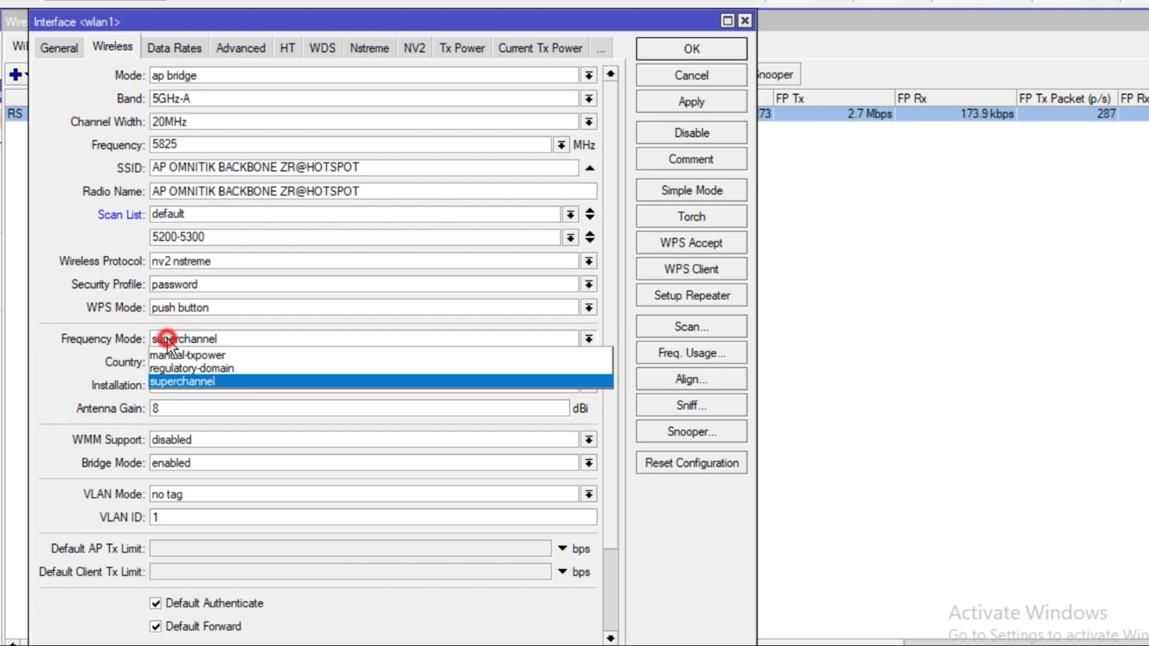
left_click(168, 381)
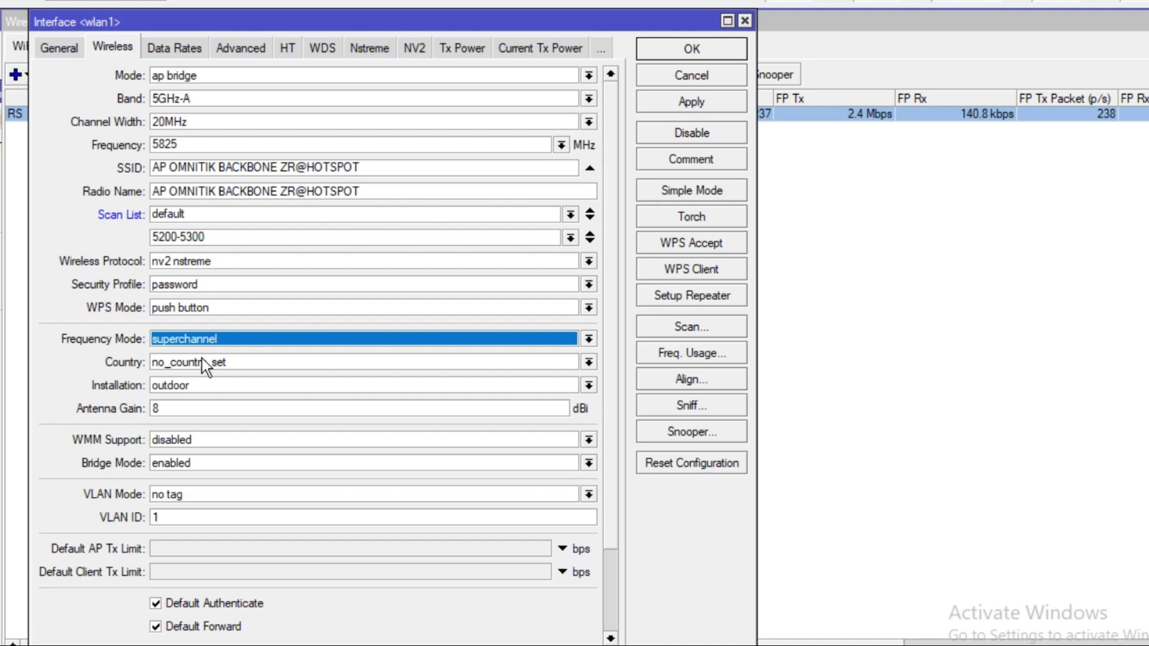
left_click(200, 340)
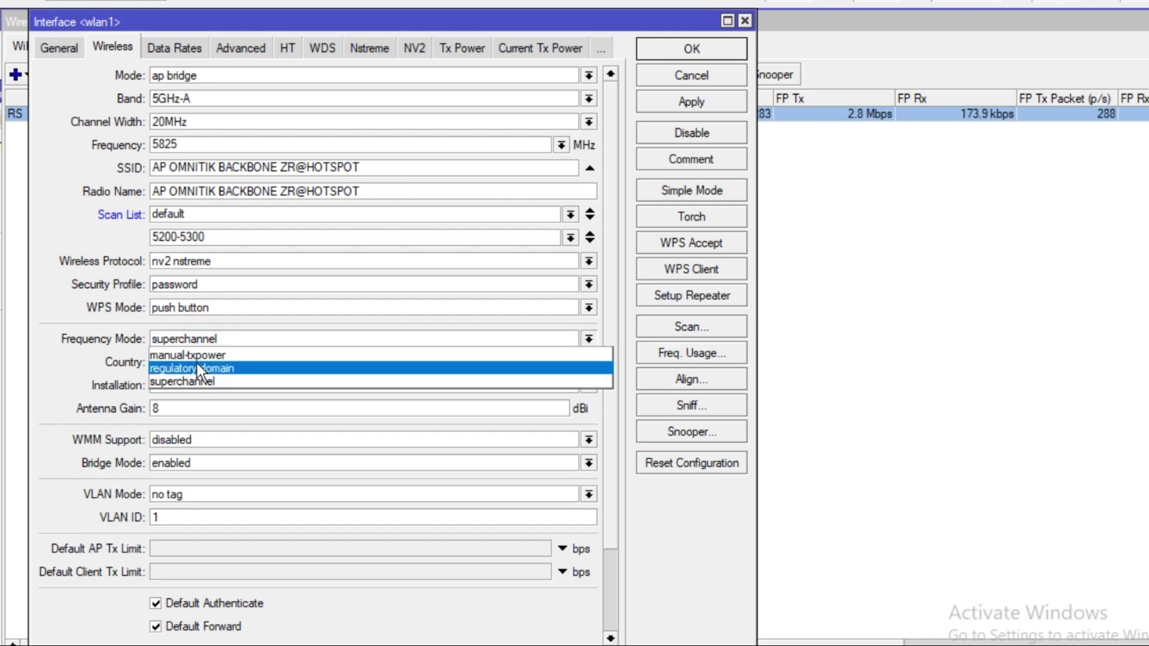
left_click(135, 342)
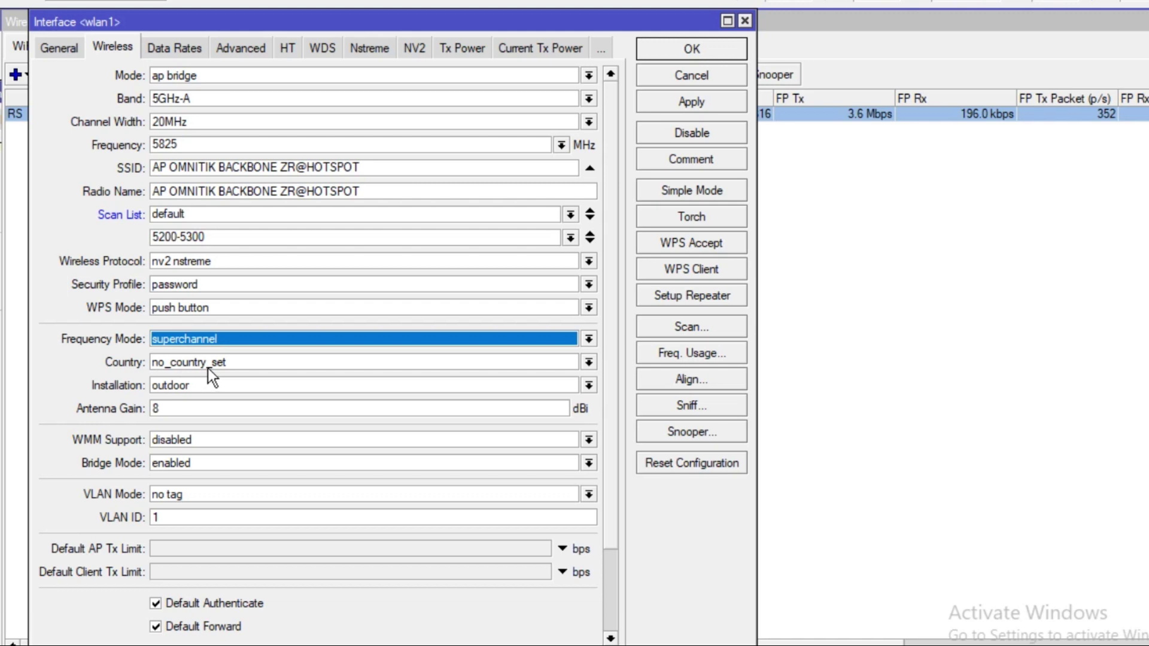
- Examine the Antenna Gain setting of wlan1 without editing it
left_click(159, 408)
left_click(196, 409)
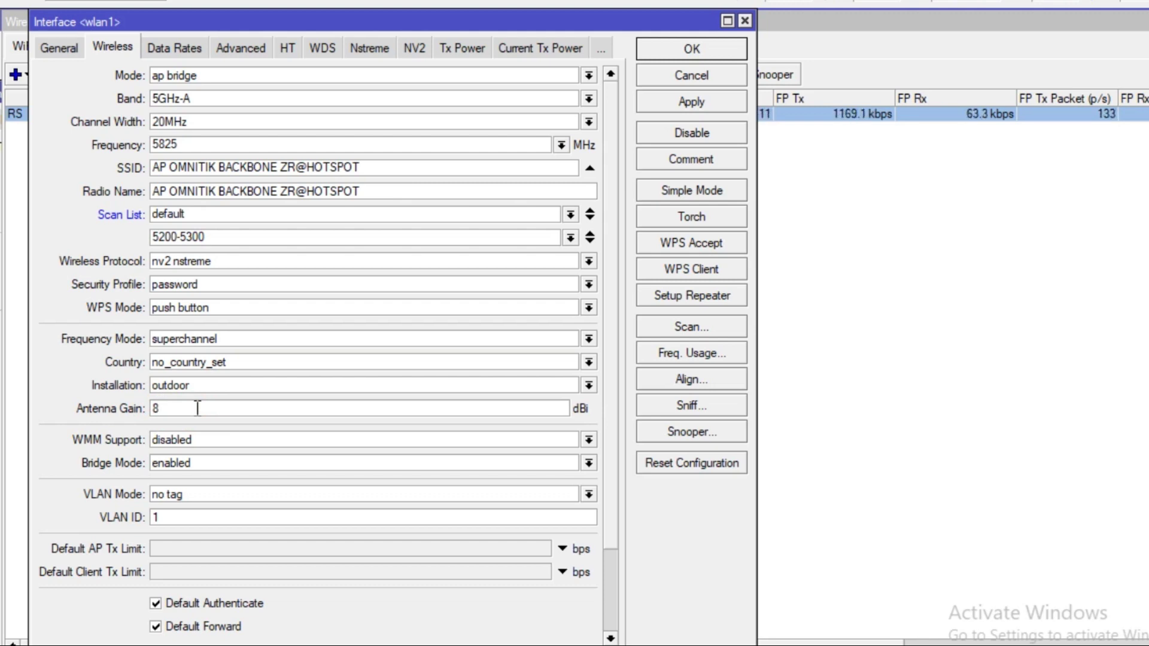
double_click(198, 409)
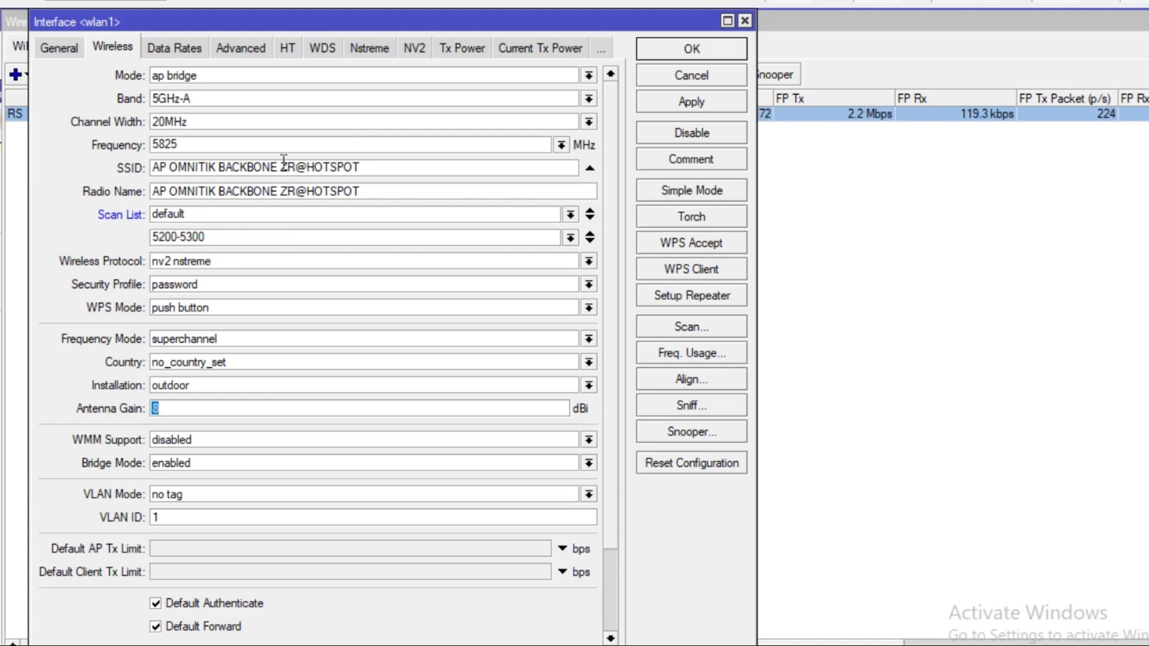
- Set the data rate mode of wlan1 to configured, keeping 24Mbps among the supported A/G rates
left_click(187, 48)
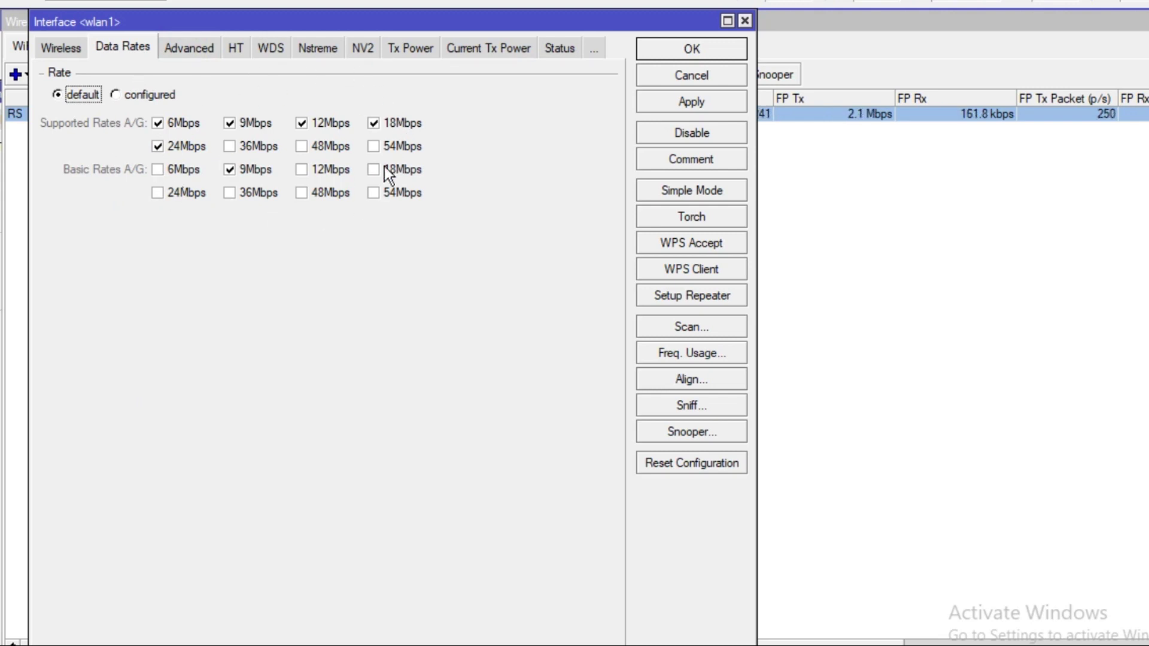
left_click(149, 94)
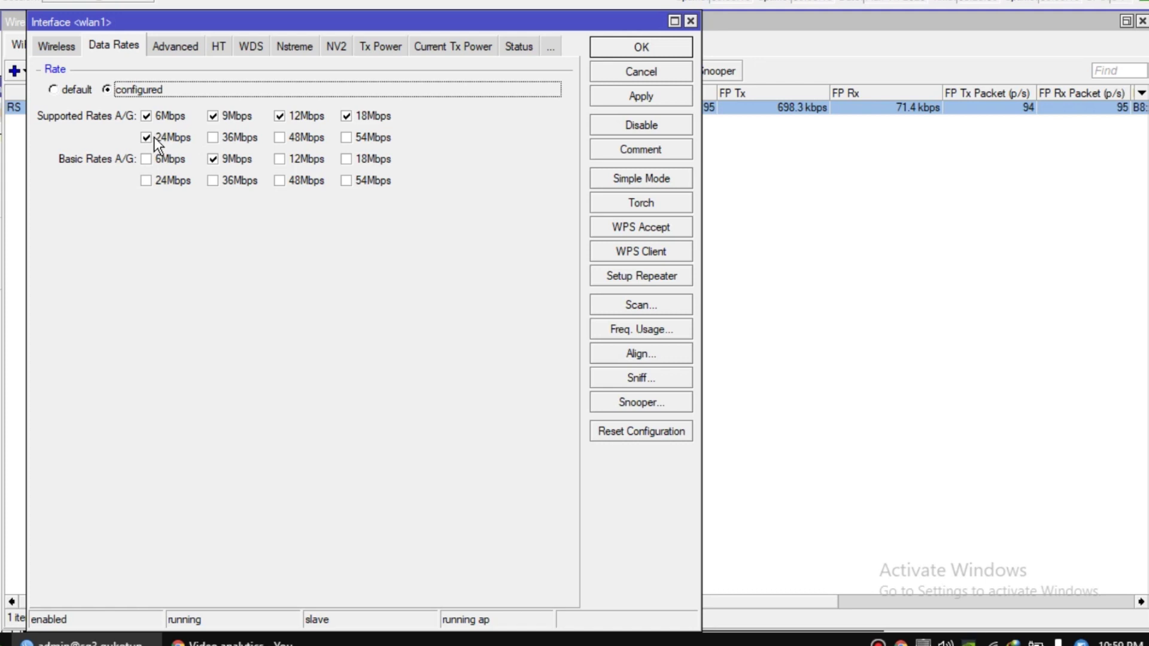
left_click(147, 133)
- Show the registration list of connected clients and arrange its window so the wlan1 data rates are visible beside it
left_click(815, 37)
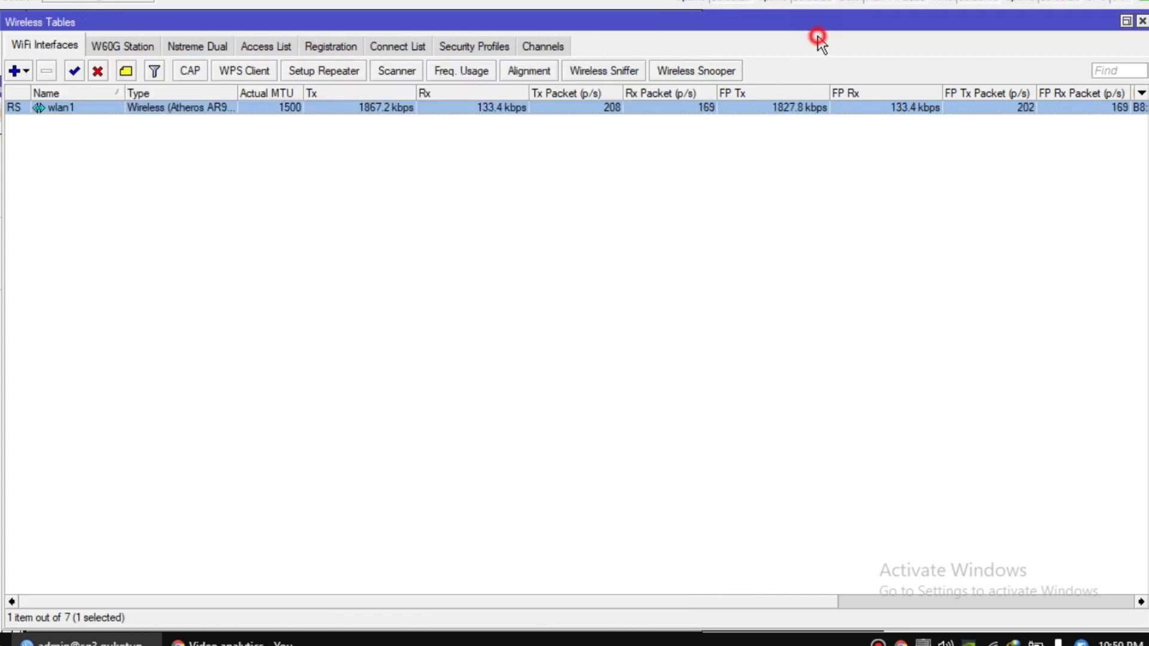
left_click(336, 48)
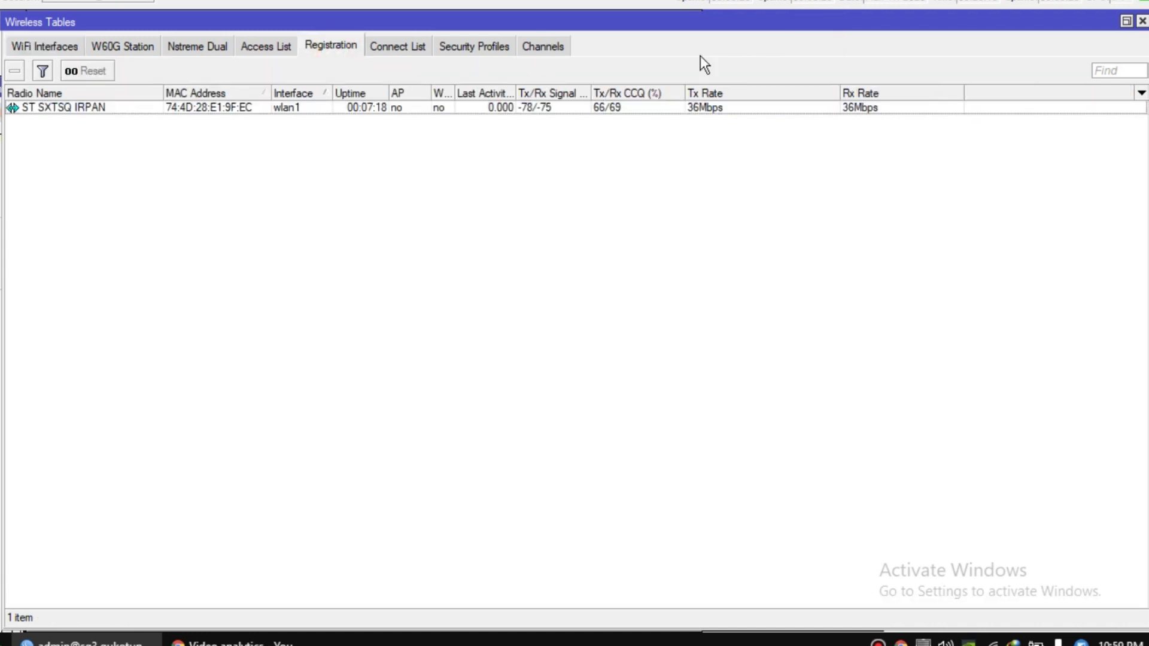
left_click(1124, 23)
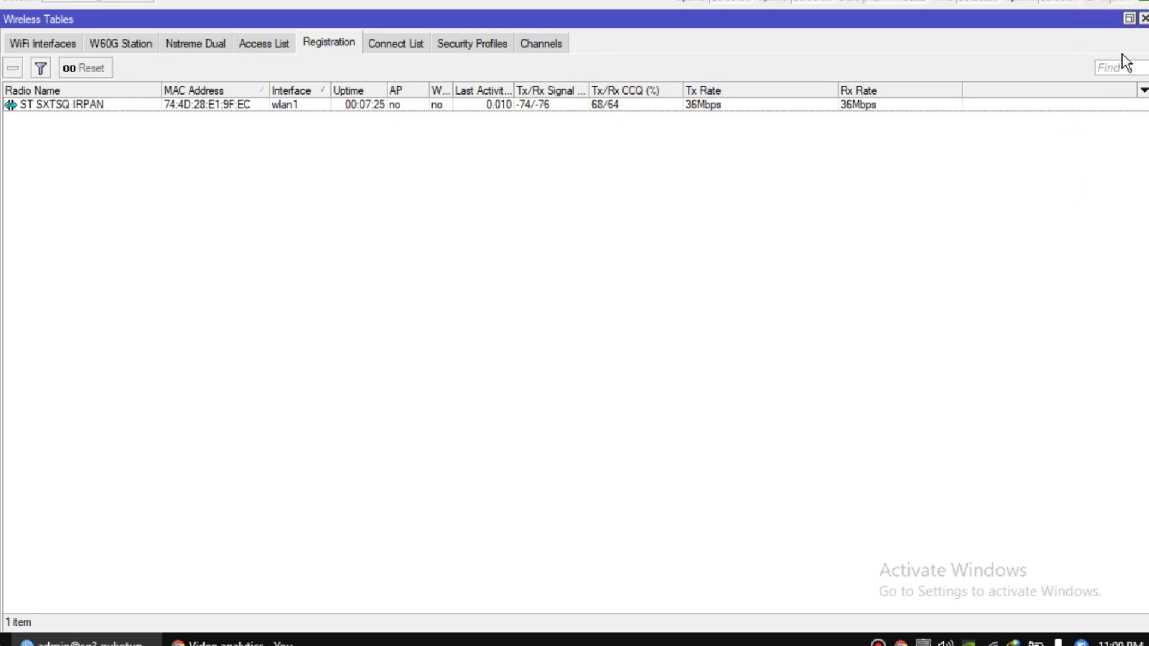
left_click(1129, 18)
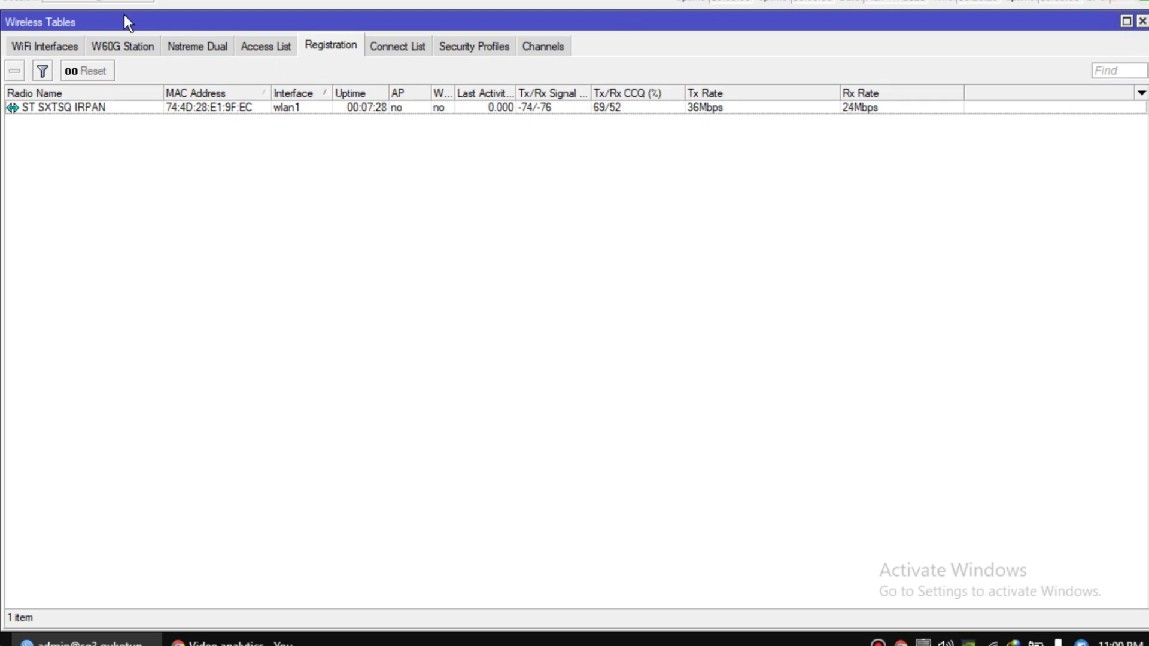
left_click_drag(121, 19, 580, 68)
left_click_drag(479, 65, 1000, 141)
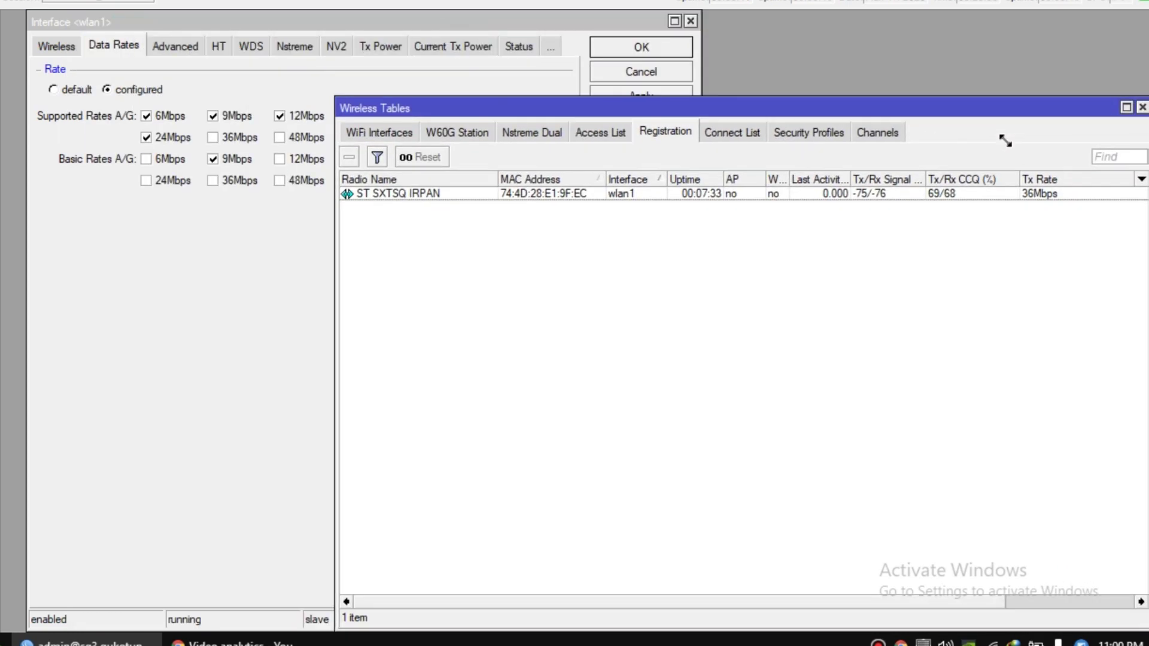
- Open the signal details of the registered SXTSQ client and examine its Tx/Rx CCQ
left_click(845, 191)
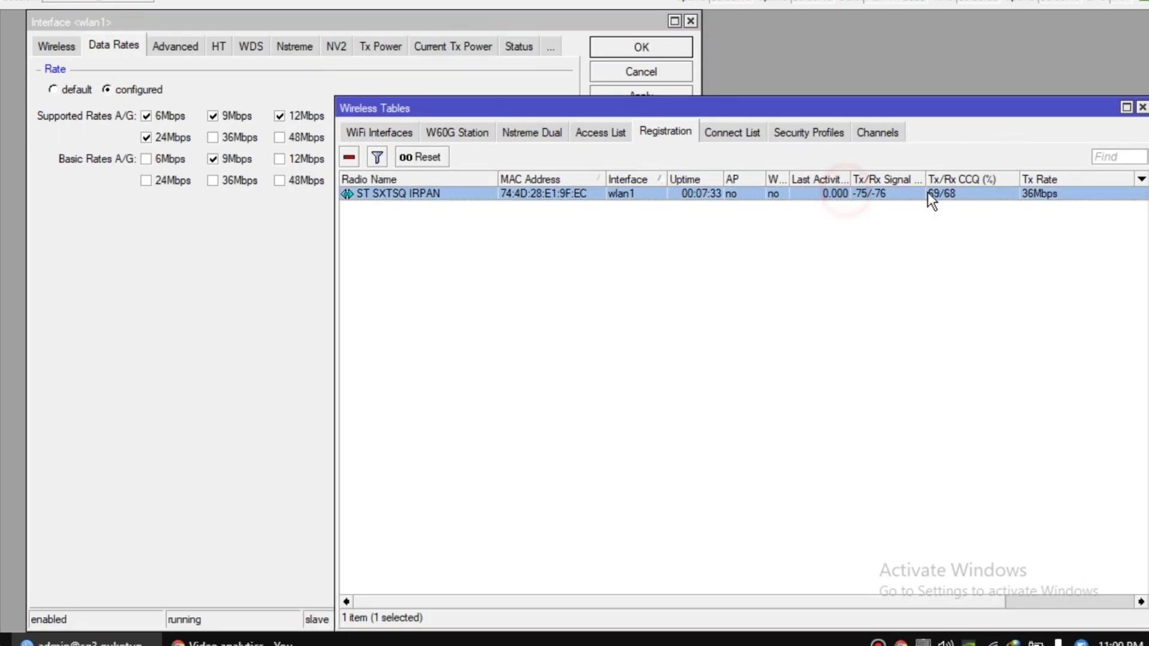
double_click(936, 195)
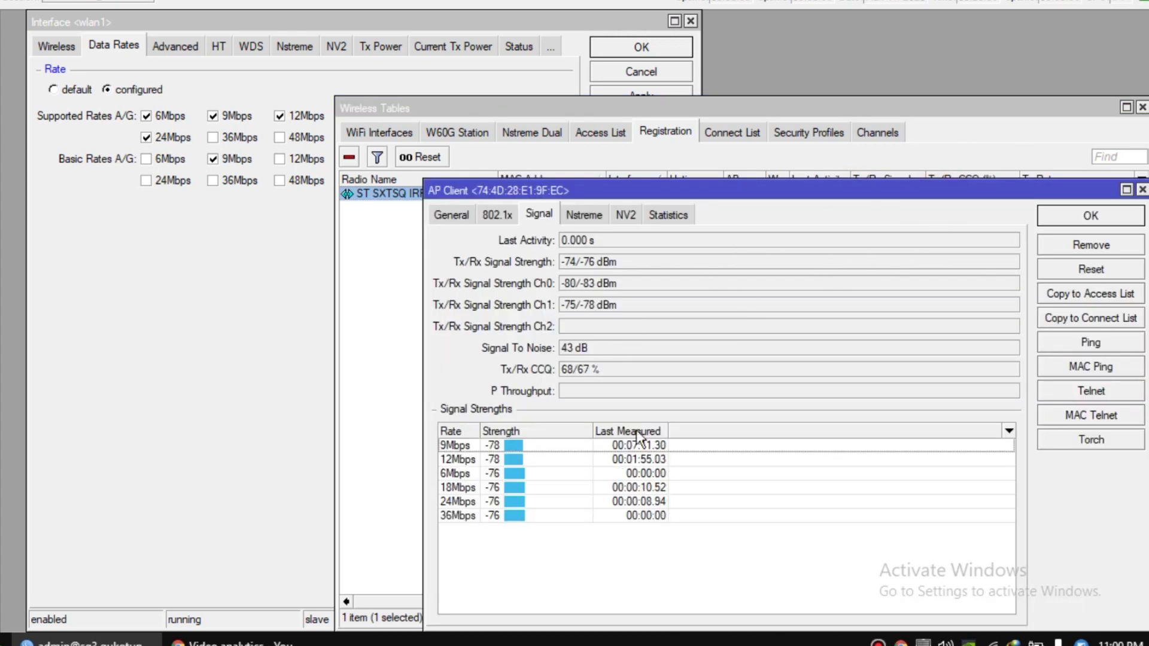
double_click(581, 371)
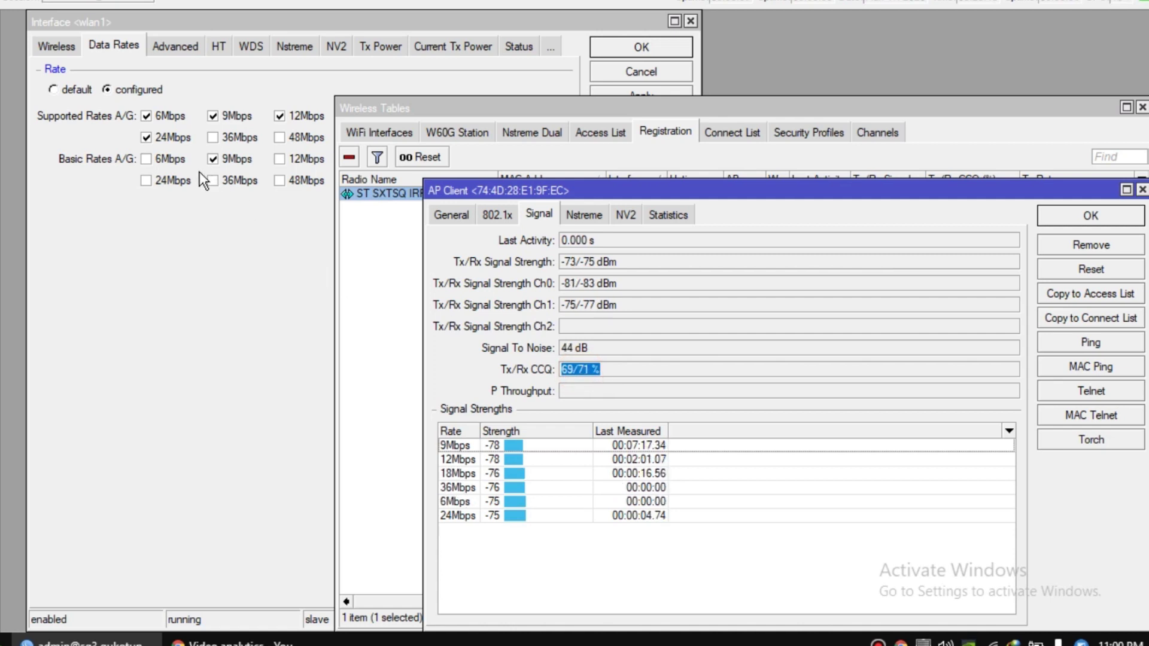
- Apply the configured data rates to wlan1 and recheck the Tx/Rx CCQ in the registered client's signal details
left_click(181, 236)
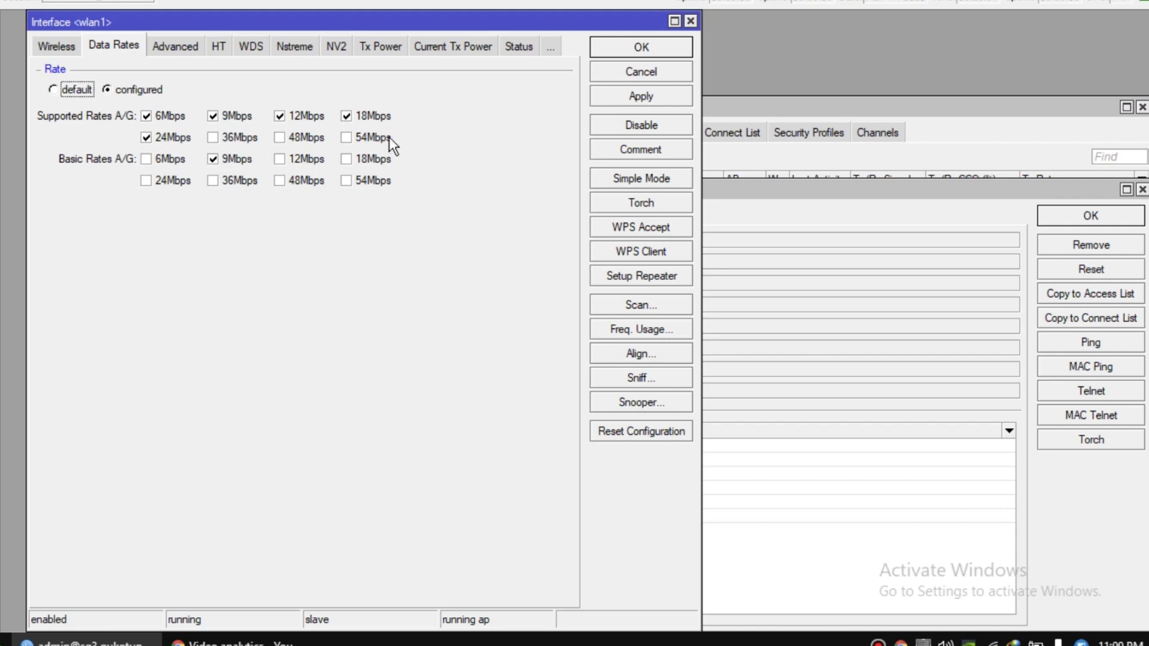
left_click(629, 99)
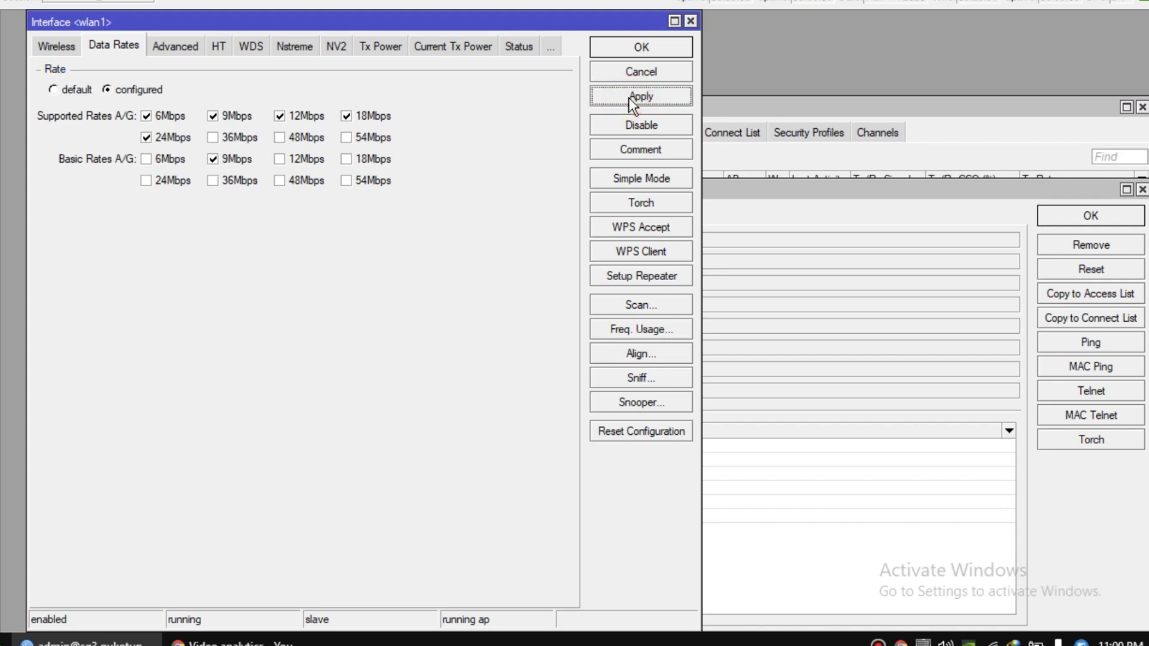
left_click(769, 337)
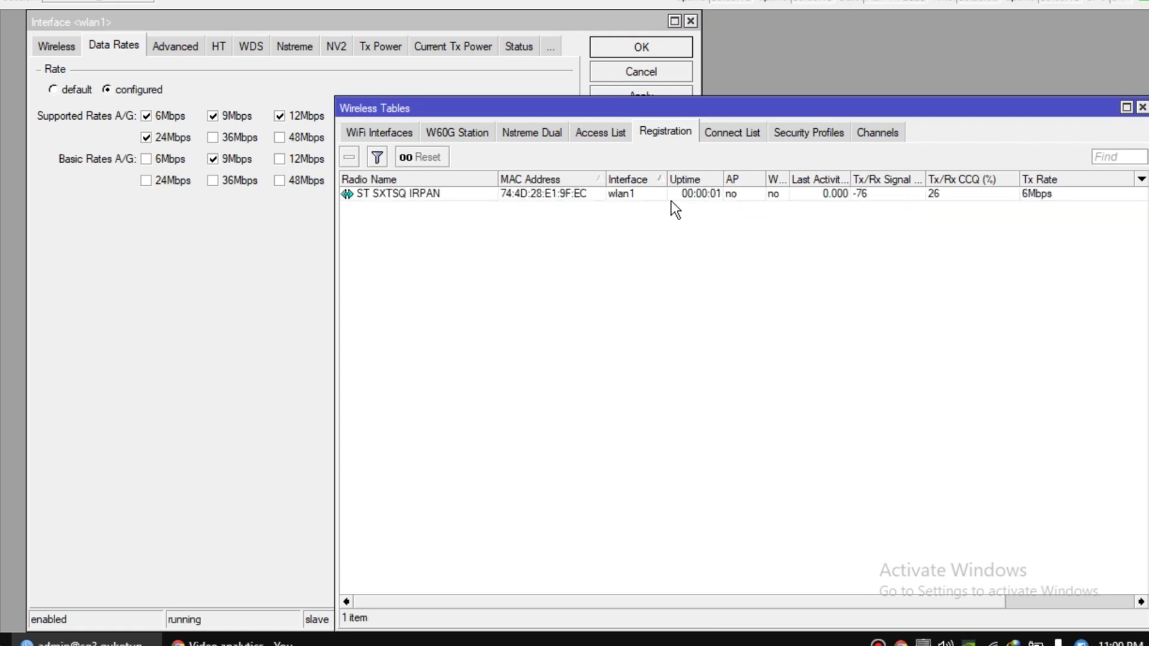
double_click(674, 195)
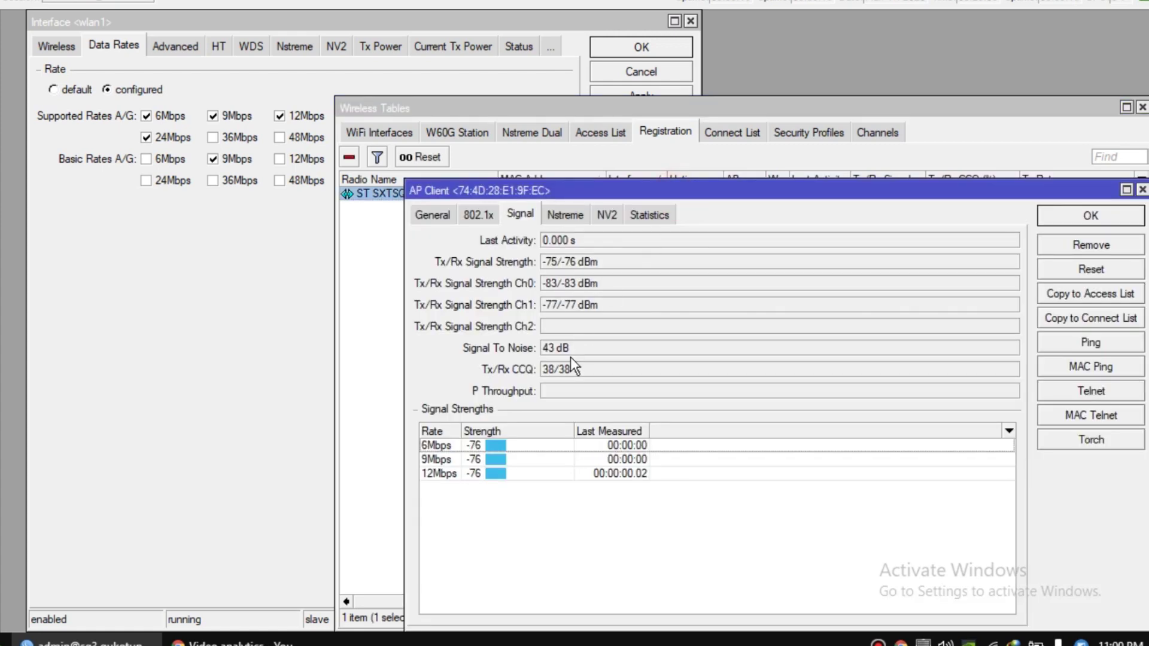
left_click(565, 371)
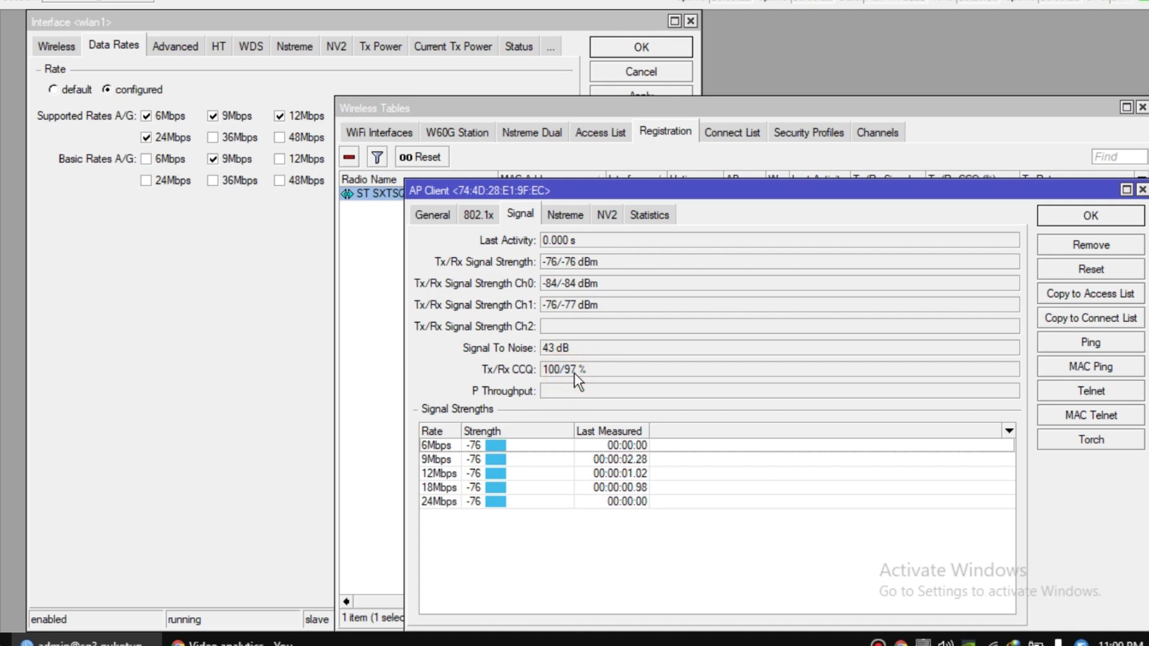
double_click(575, 371)
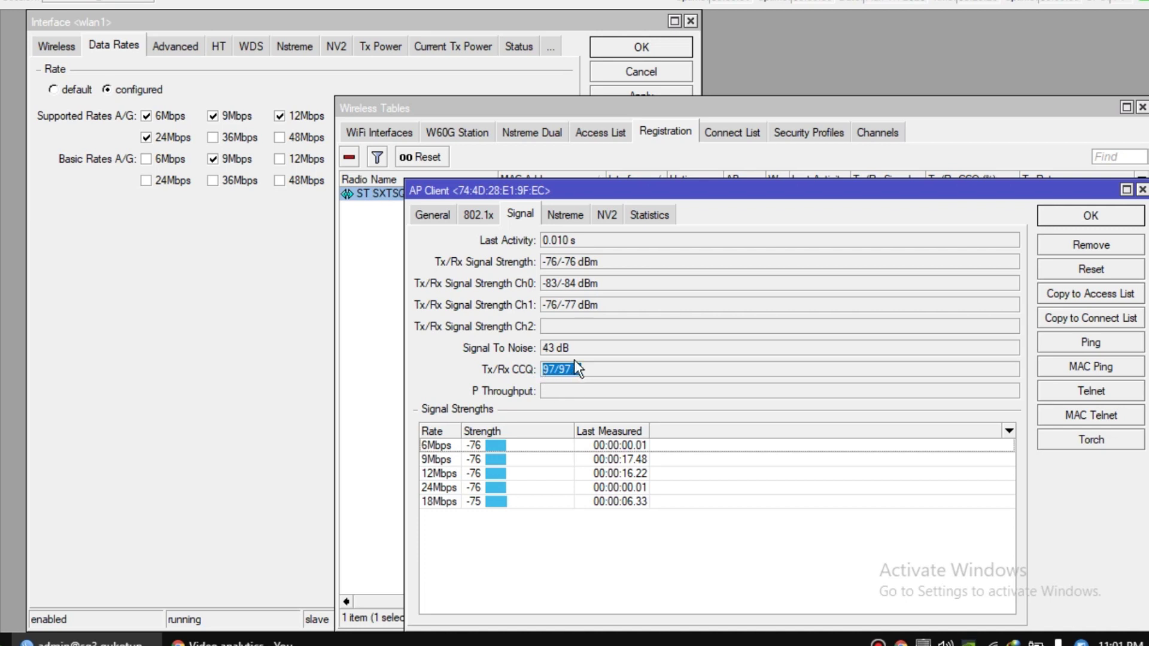
- Check the available wireless protocol options of wlan1 and show its advanced settings
left_click(56, 44)
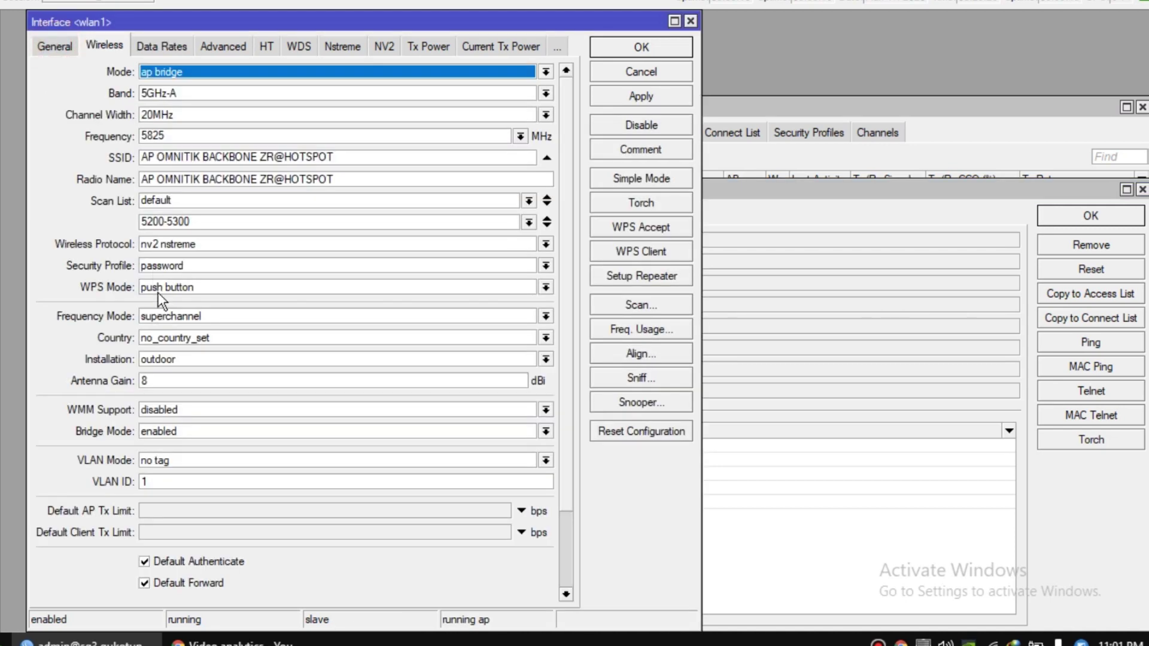
left_click(161, 244)
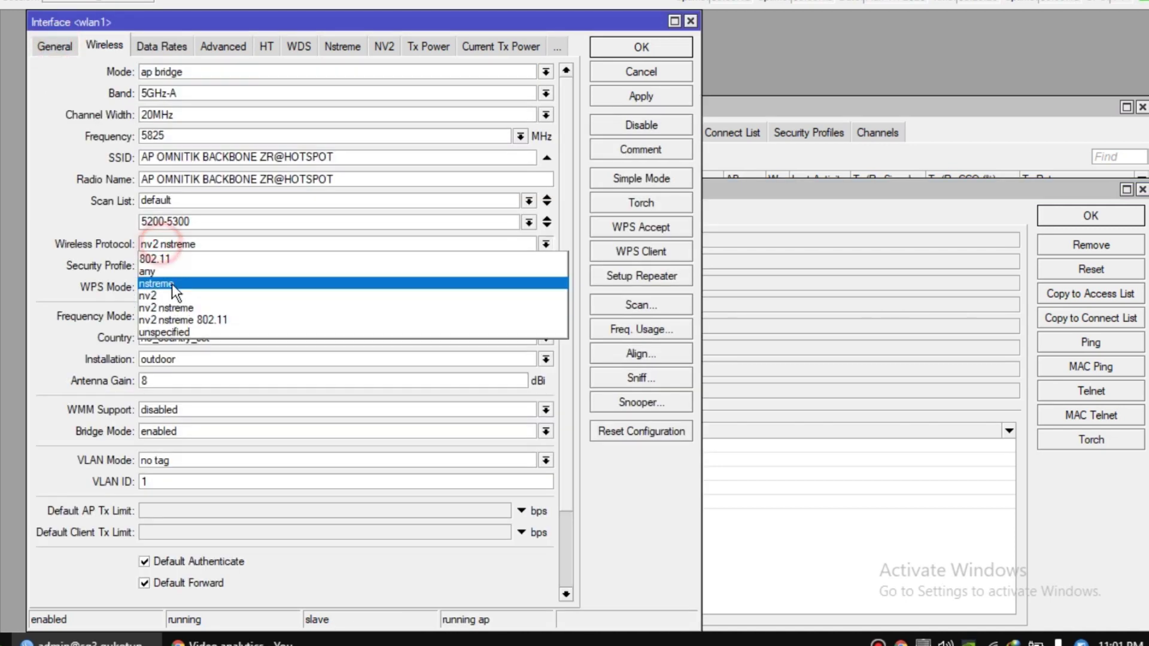
left_click(170, 42)
left_click(170, 42)
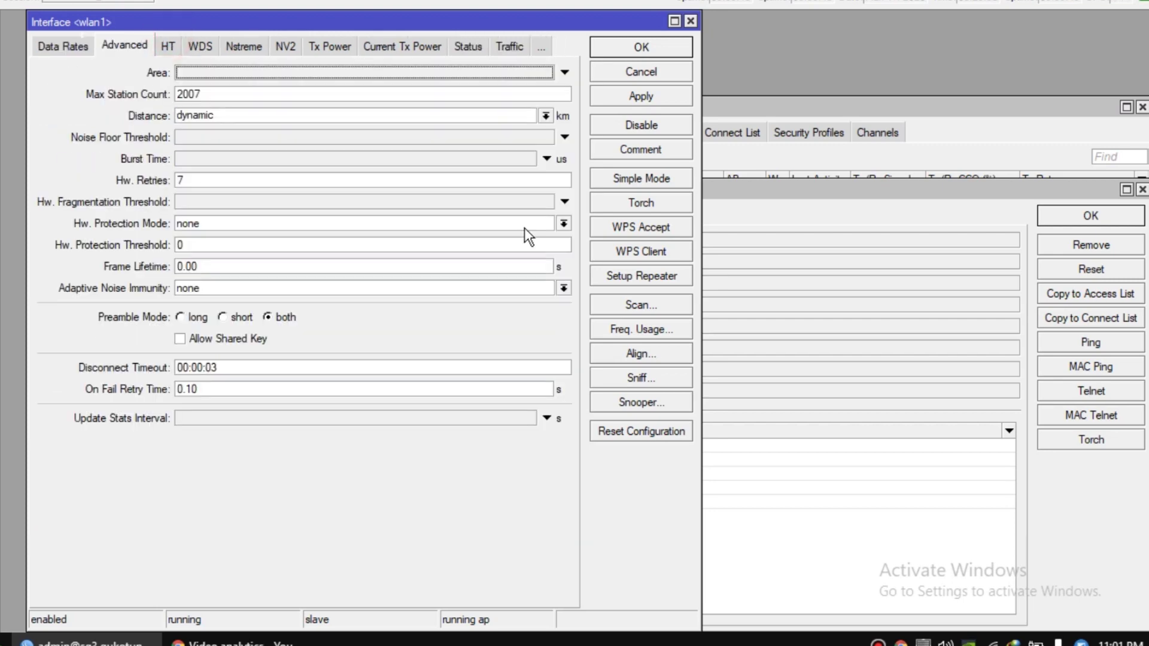
- Examine the Tx/Rx signal strength and Tx/Rx CCQ in the registered client's signal details
left_click(787, 295)
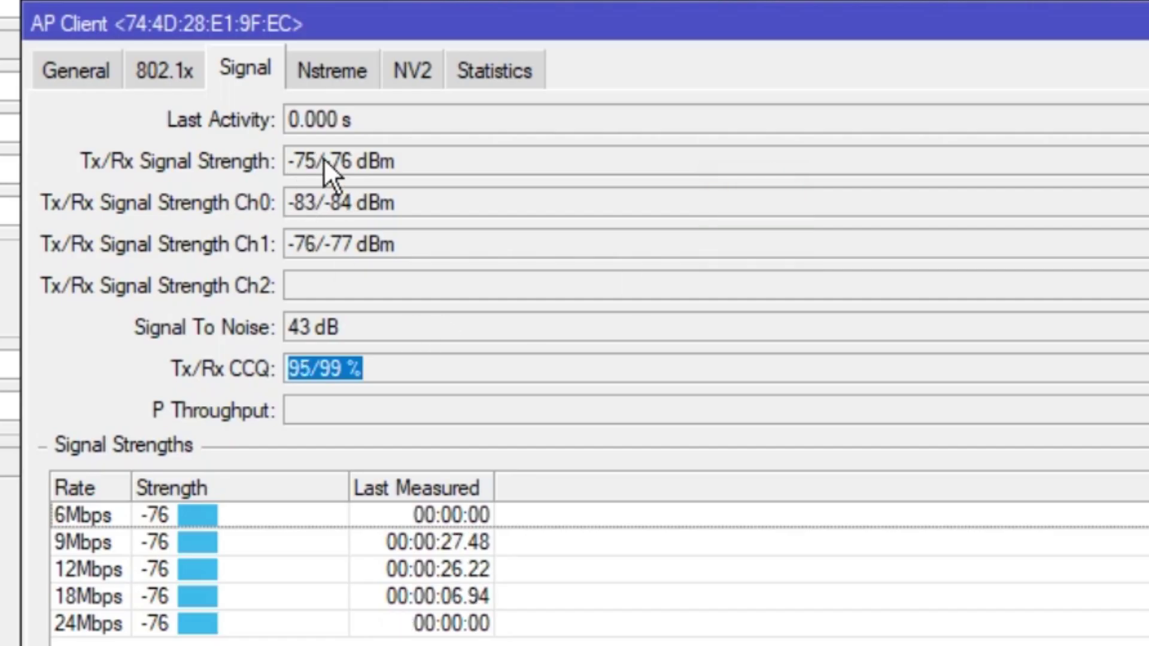
left_click(325, 159)
left_click(371, 366)
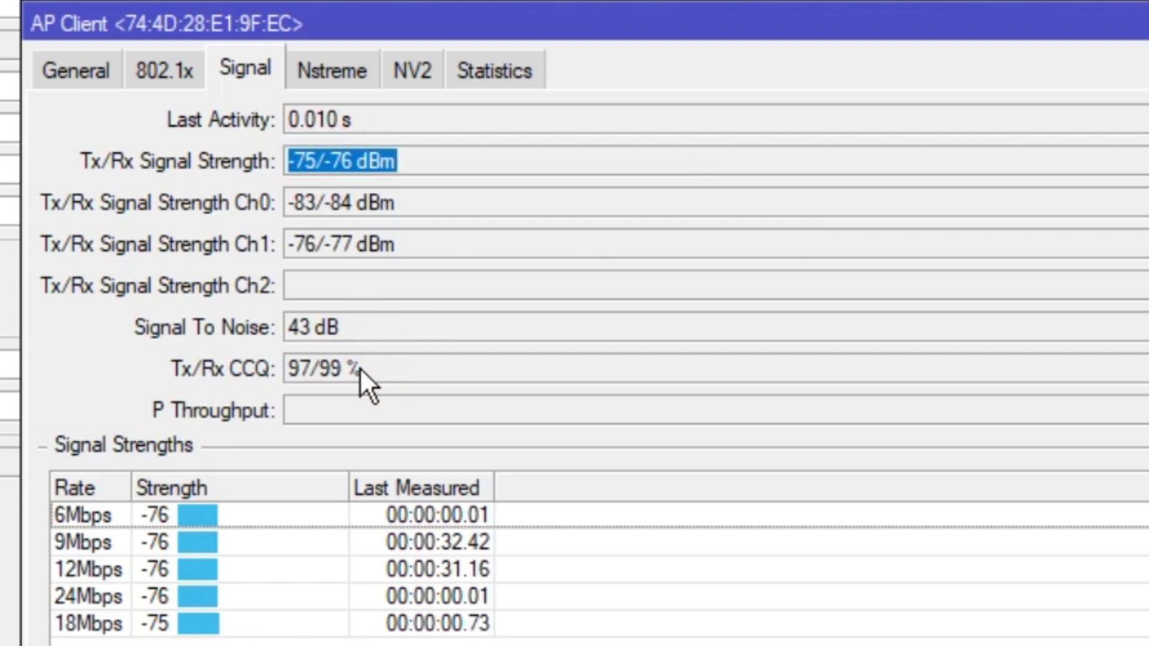
left_click(358, 368)
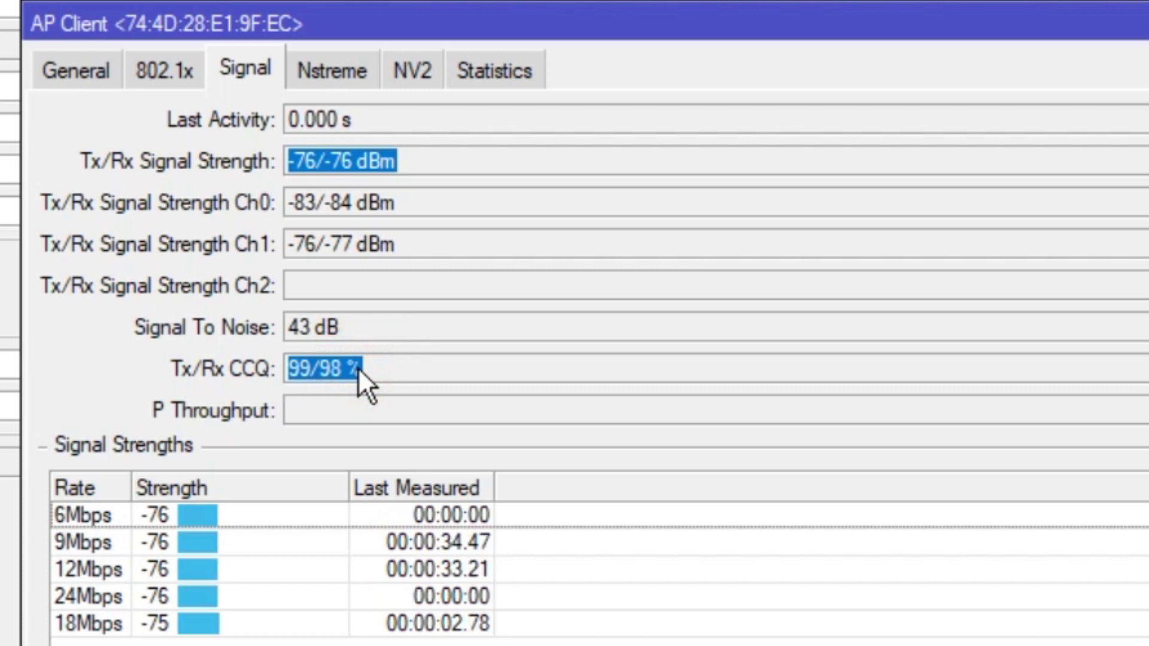
left_click(318, 287)
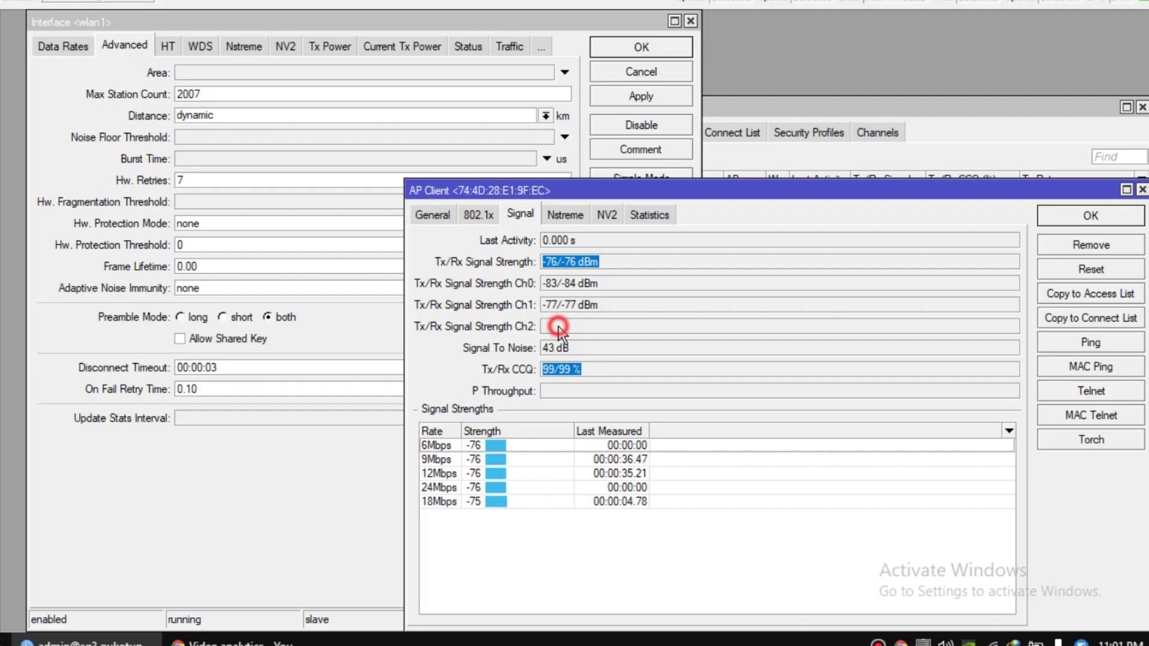
- Set the data rate mode of wlan1 to default and apply the change
left_click(167, 47)
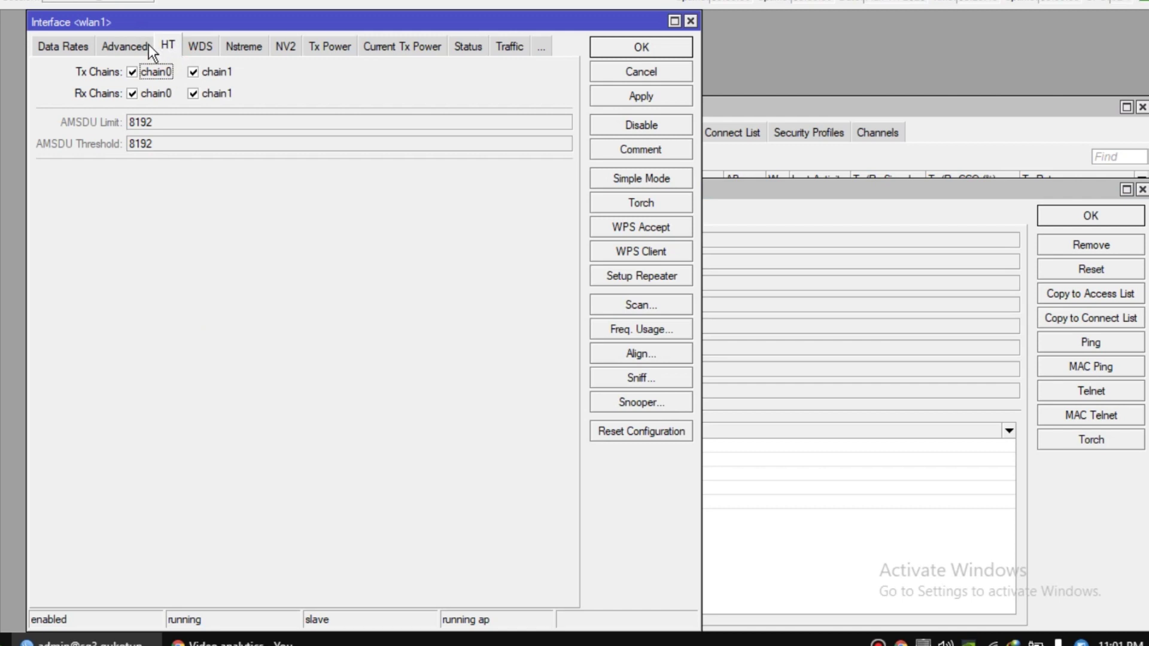
left_click(149, 44)
left_click(90, 44)
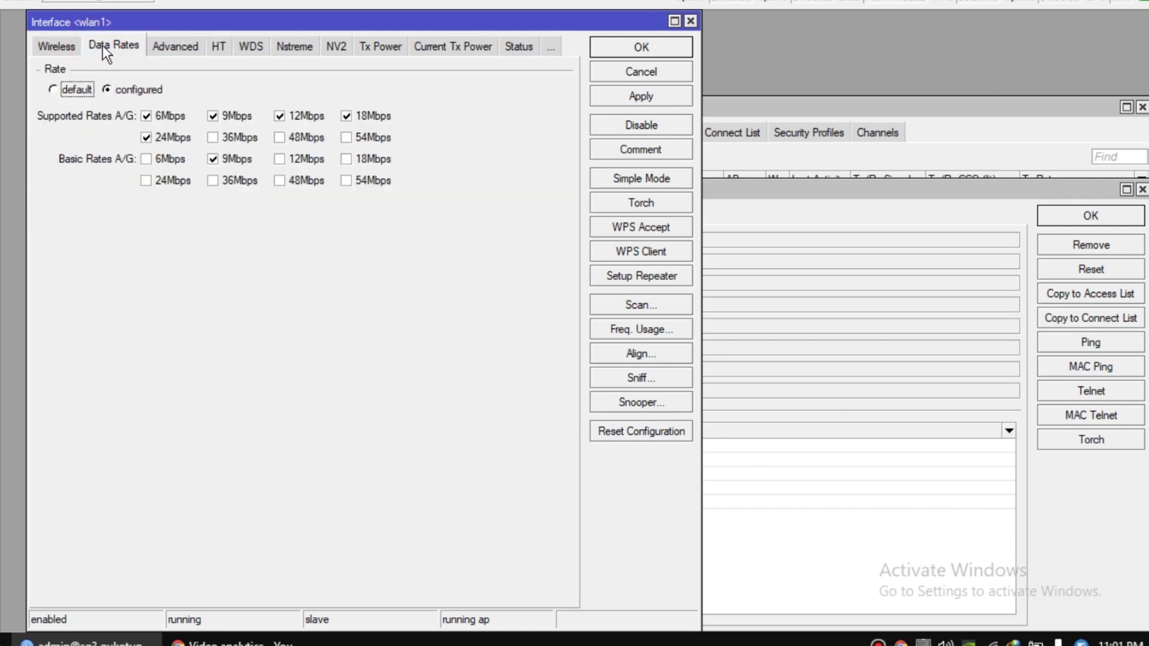
left_click(79, 85)
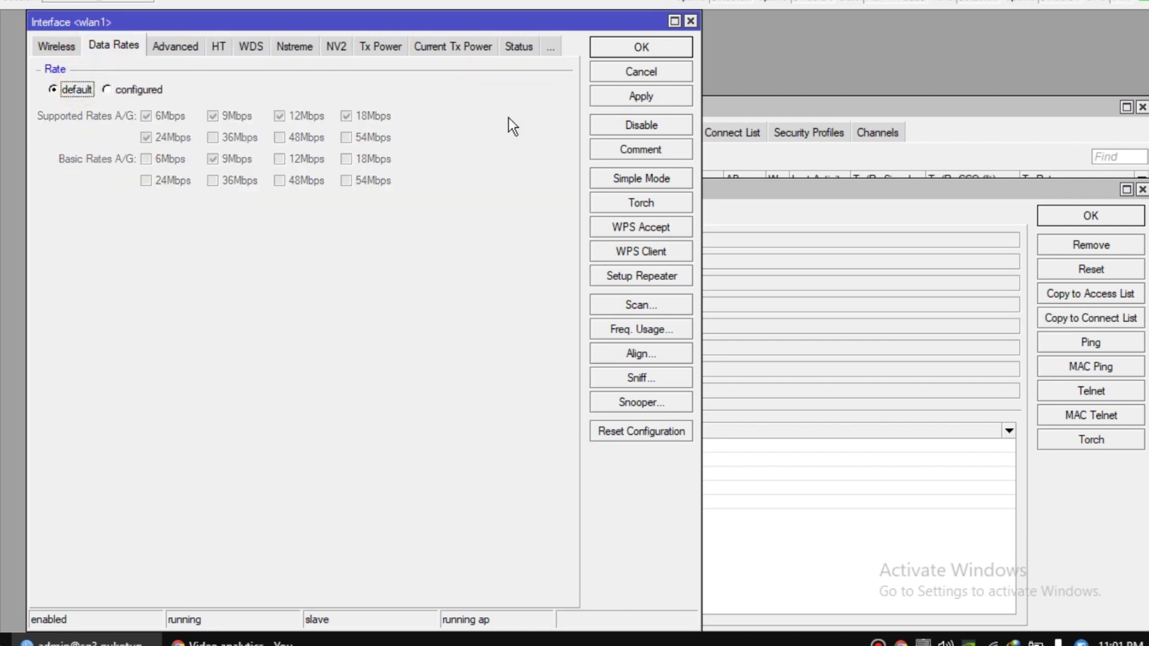
left_click(633, 96)
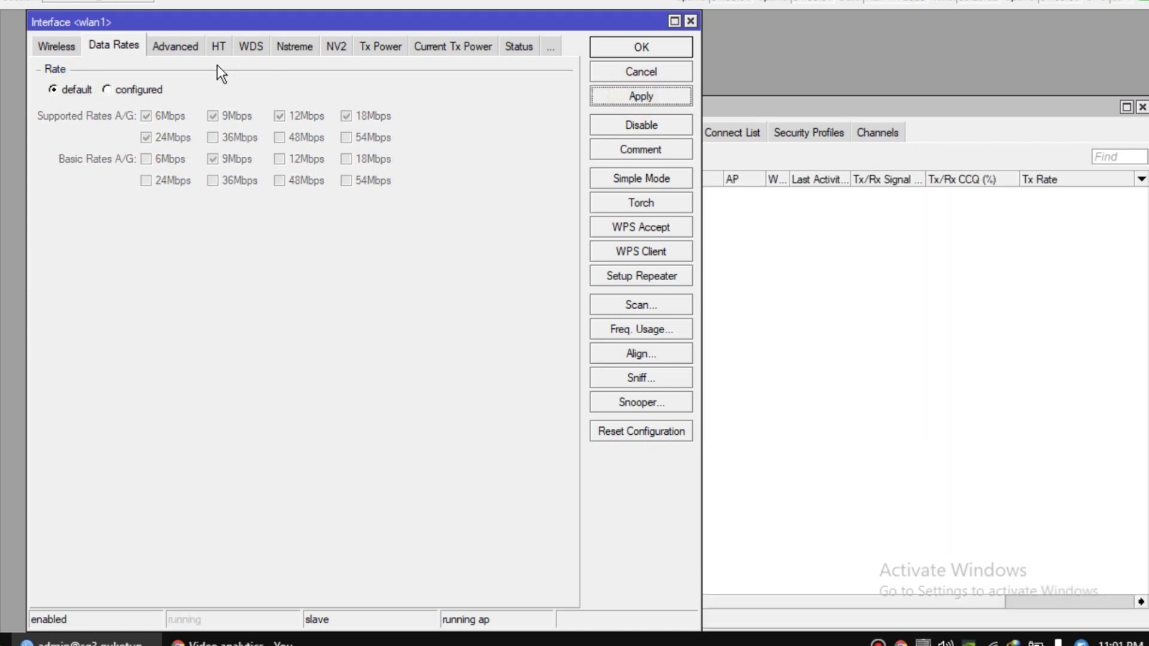
- Review the advanced, HT and WDS settings of wlan1, keeping the WDS mode disabled
left_click(180, 47)
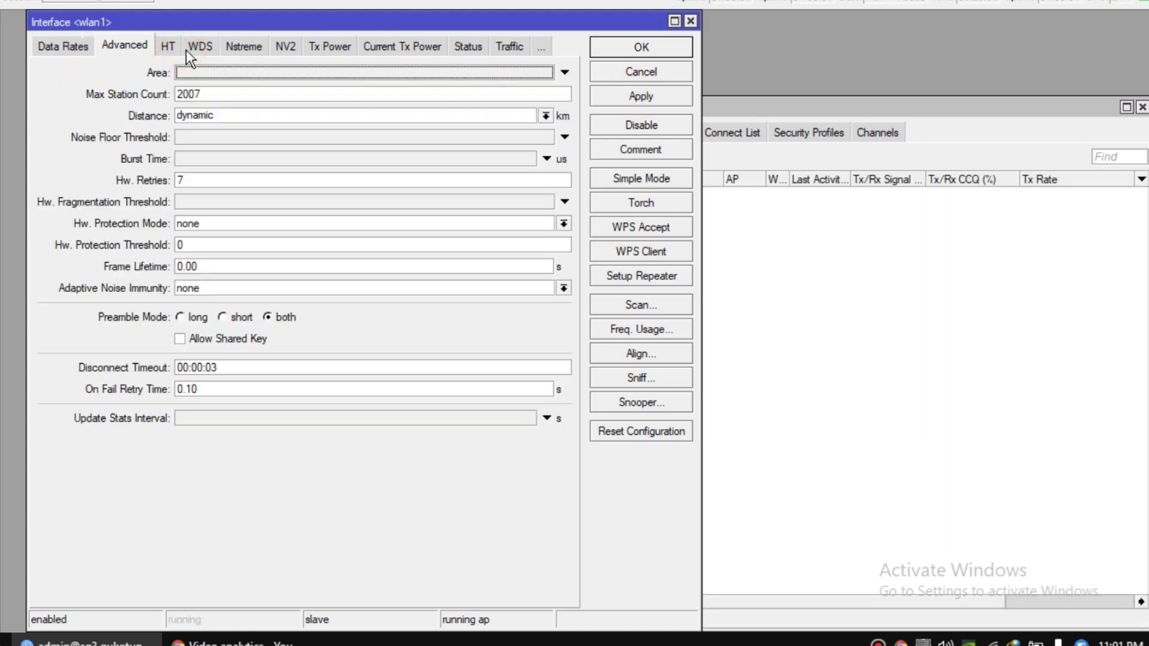
left_click(175, 46)
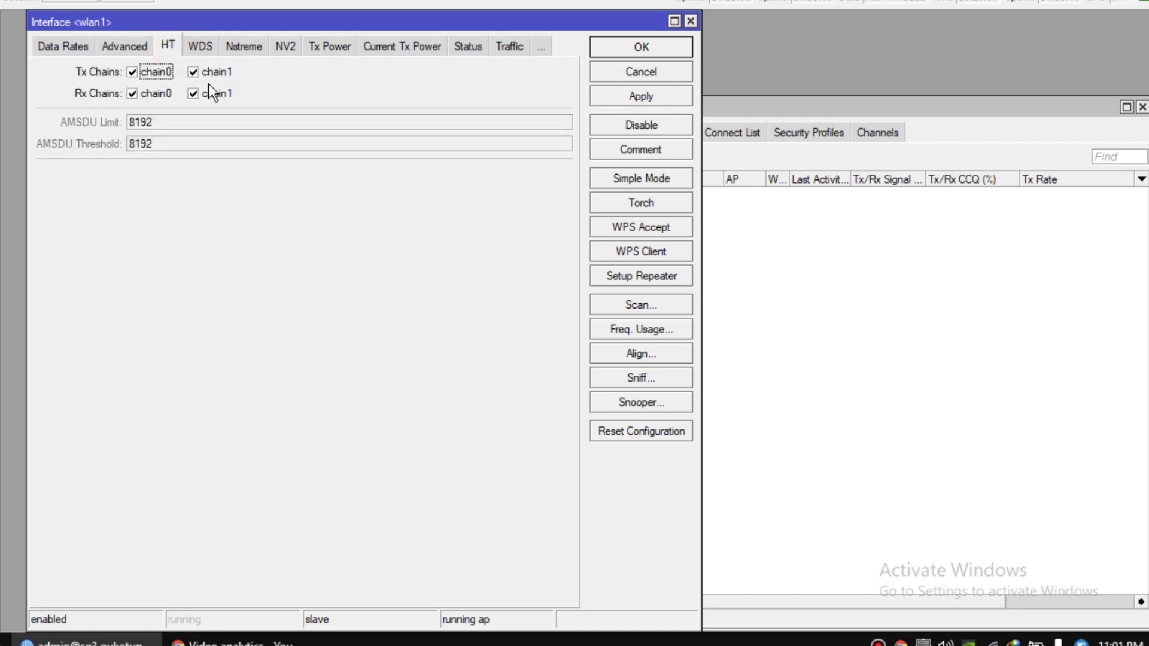
left_click(197, 48)
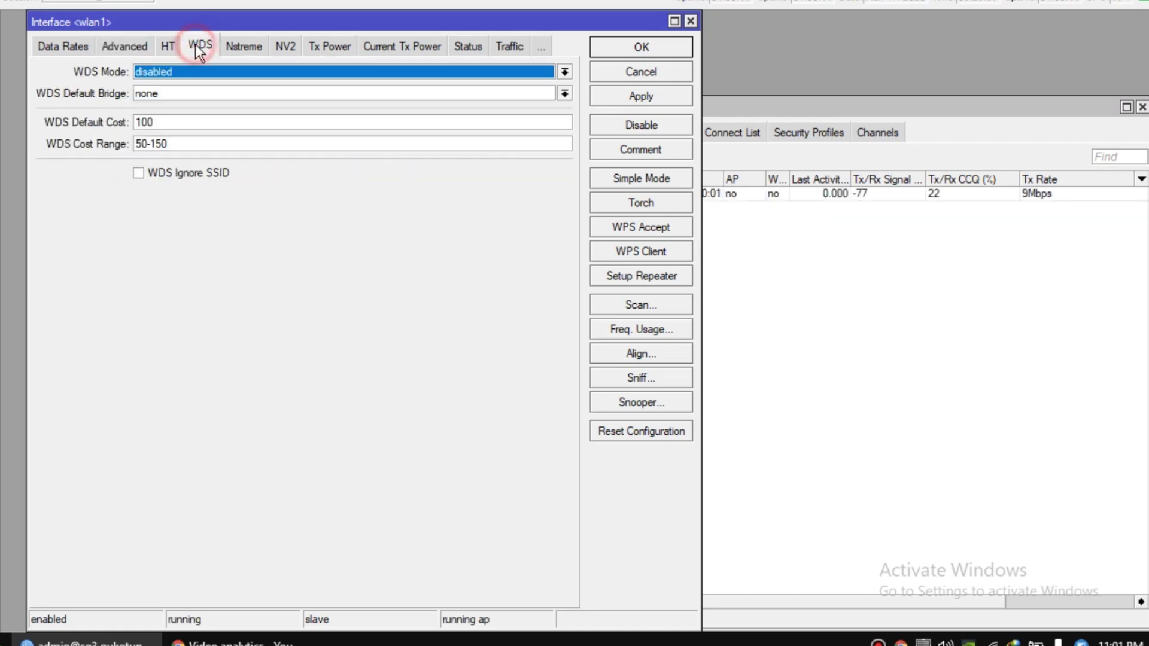
left_click(175, 73)
left_click(175, 84)
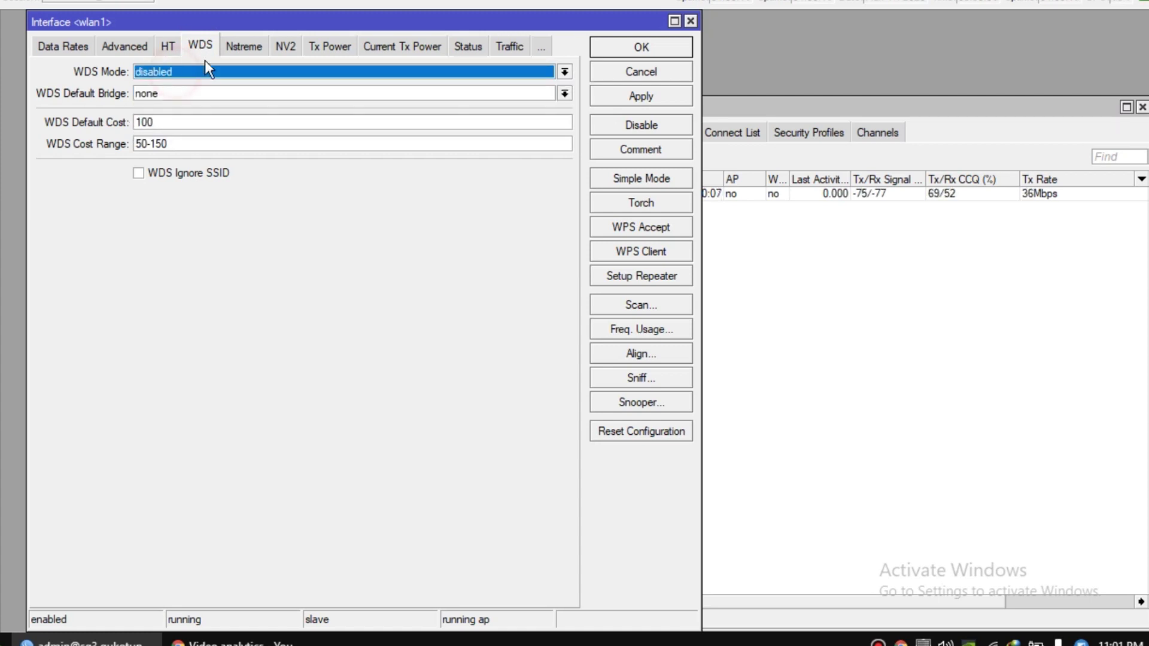
- Review the Nstreme settings of wlan1, keeping the framer policy at best fit and the framer limit at 4000
left_click(231, 45)
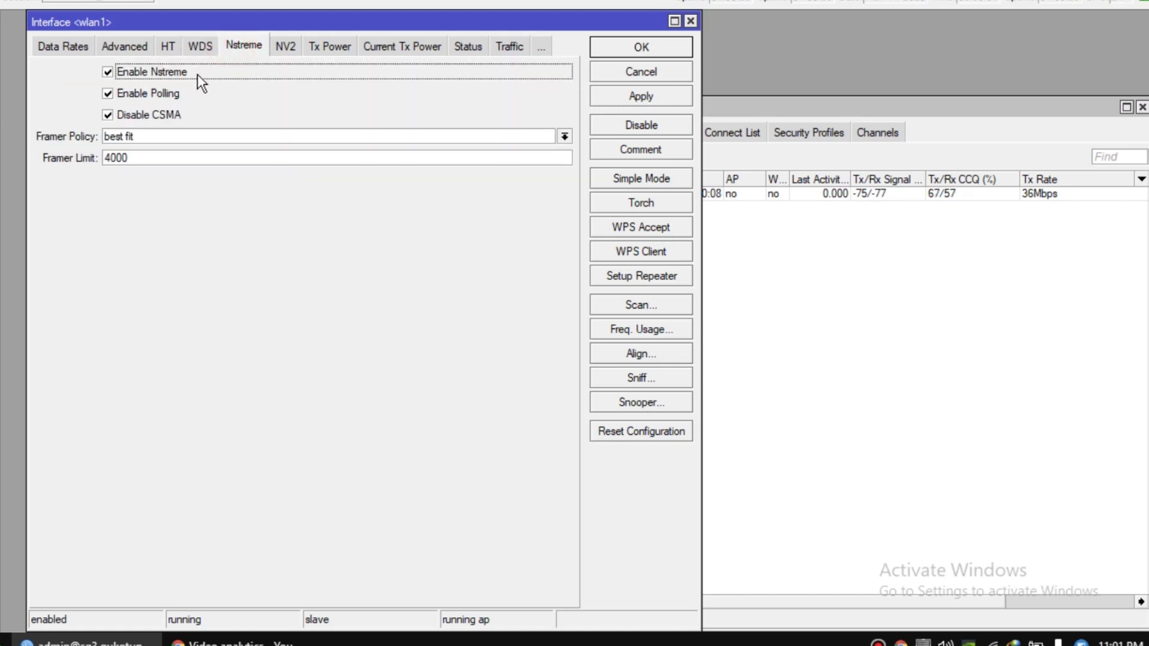
left_click(812, 420)
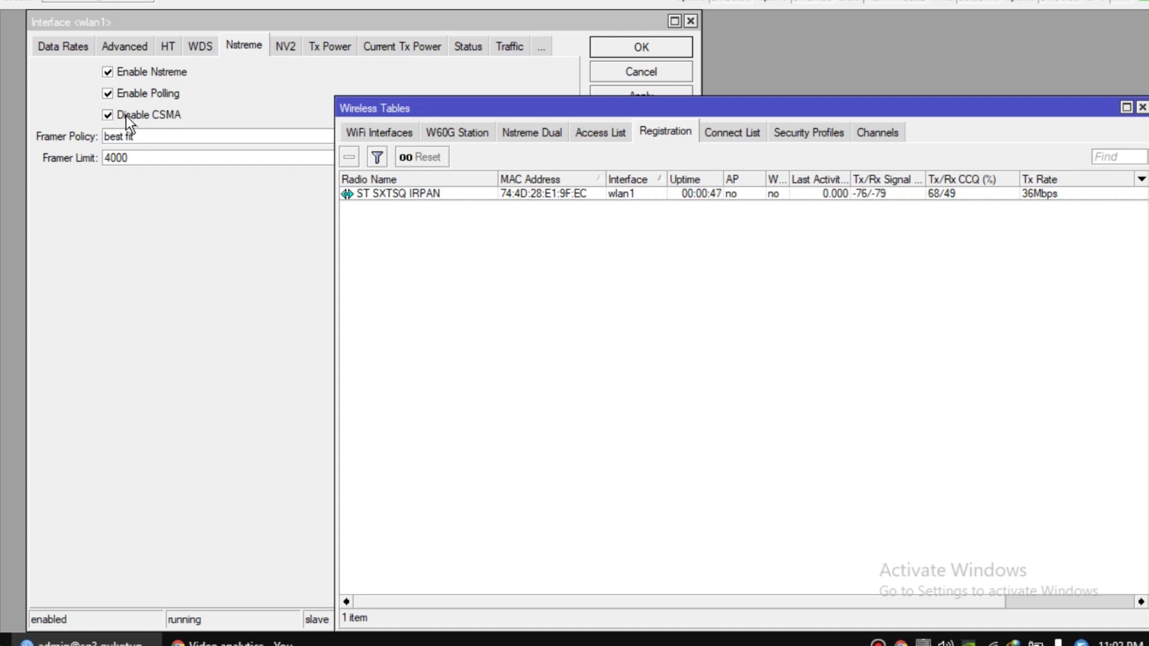
left_click(186, 164)
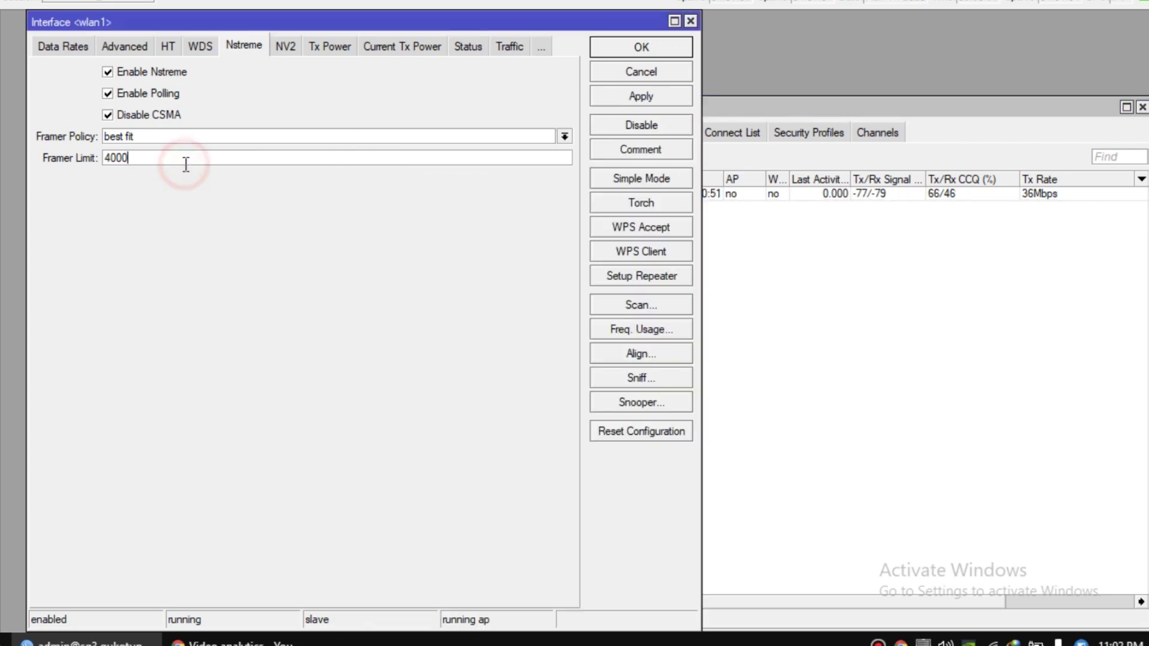
left_click(133, 136)
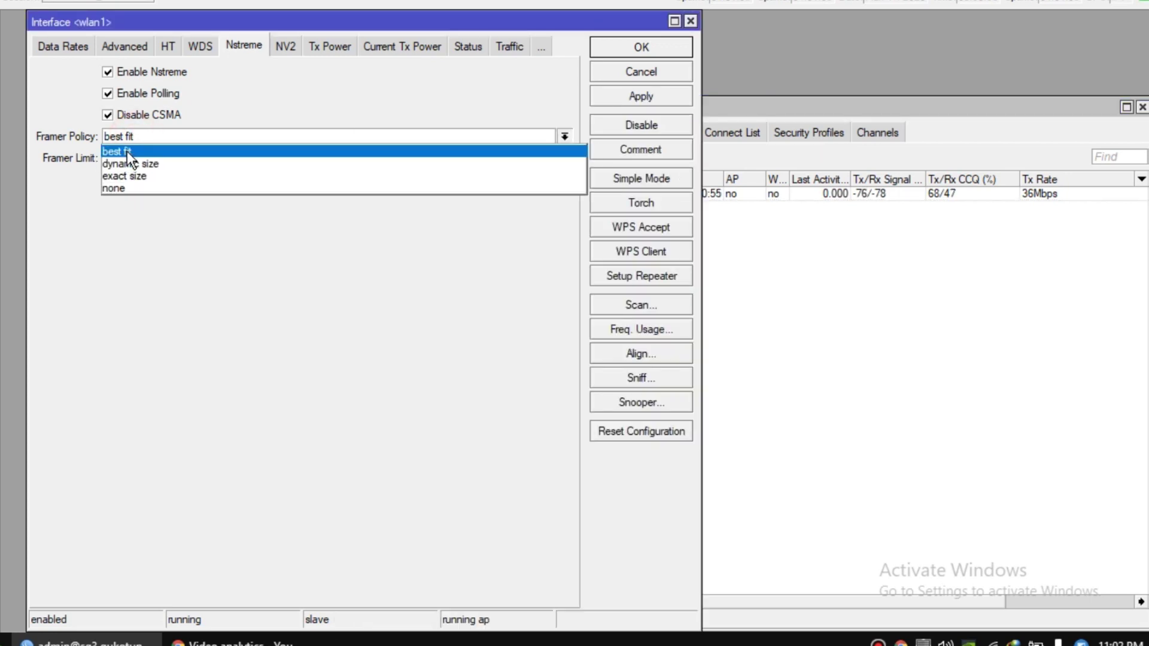
left_click(125, 153)
left_click(130, 157)
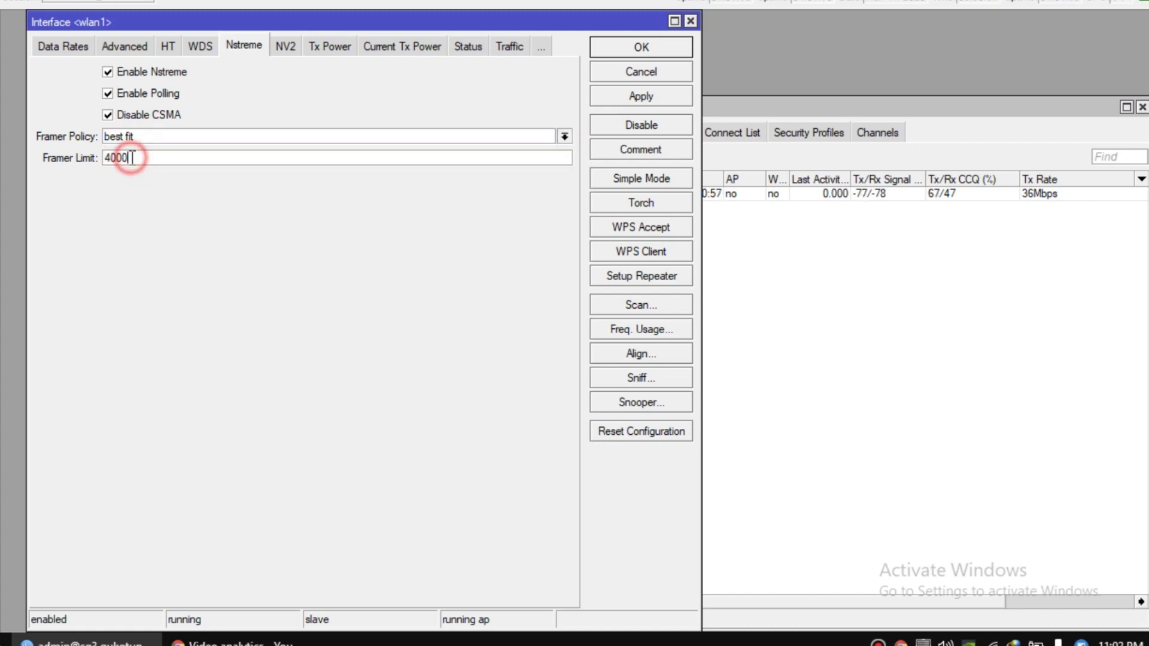
double_click(130, 158)
left_click(130, 158)
left_click(164, 155)
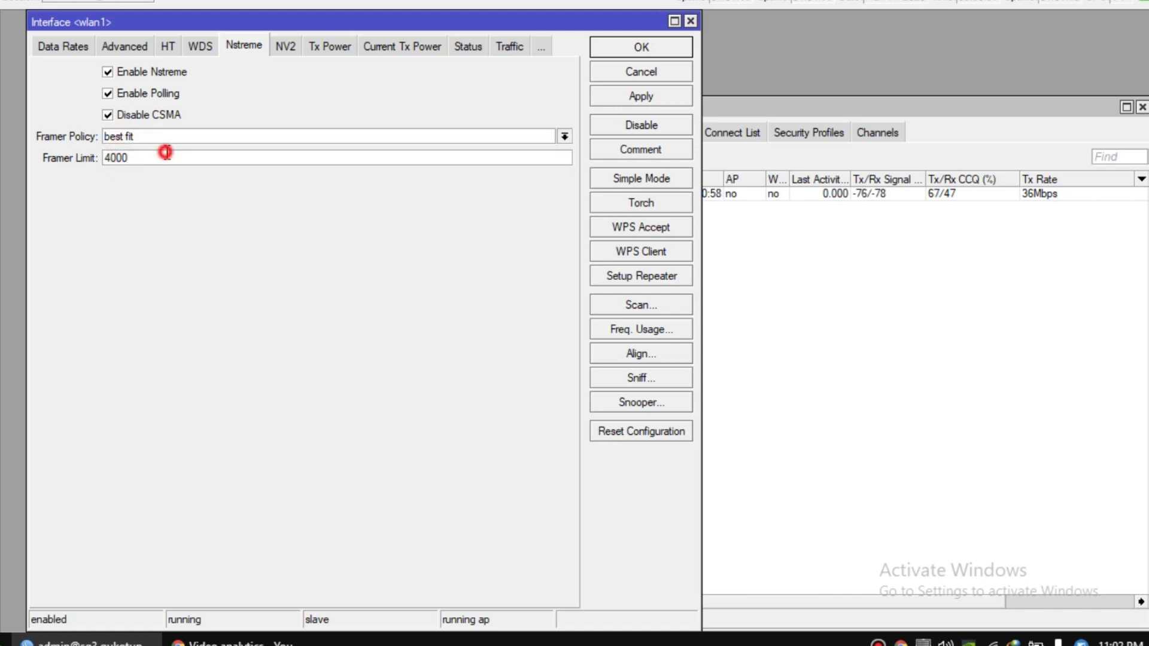
left_click(846, 300)
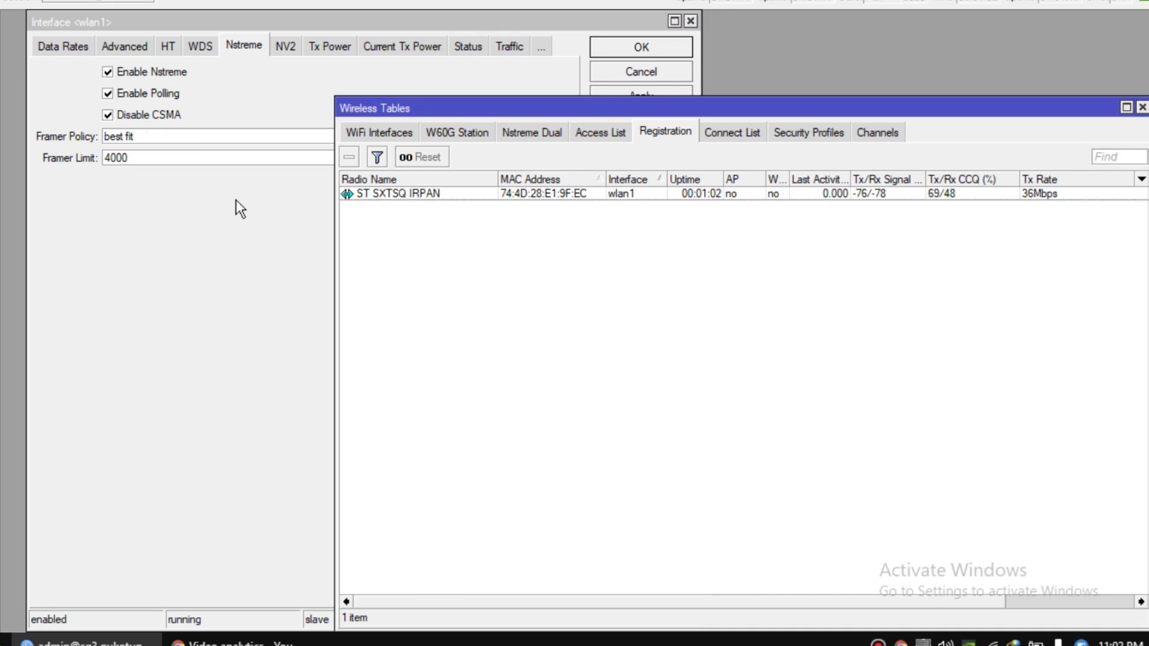
left_click(197, 159)
double_click(195, 157)
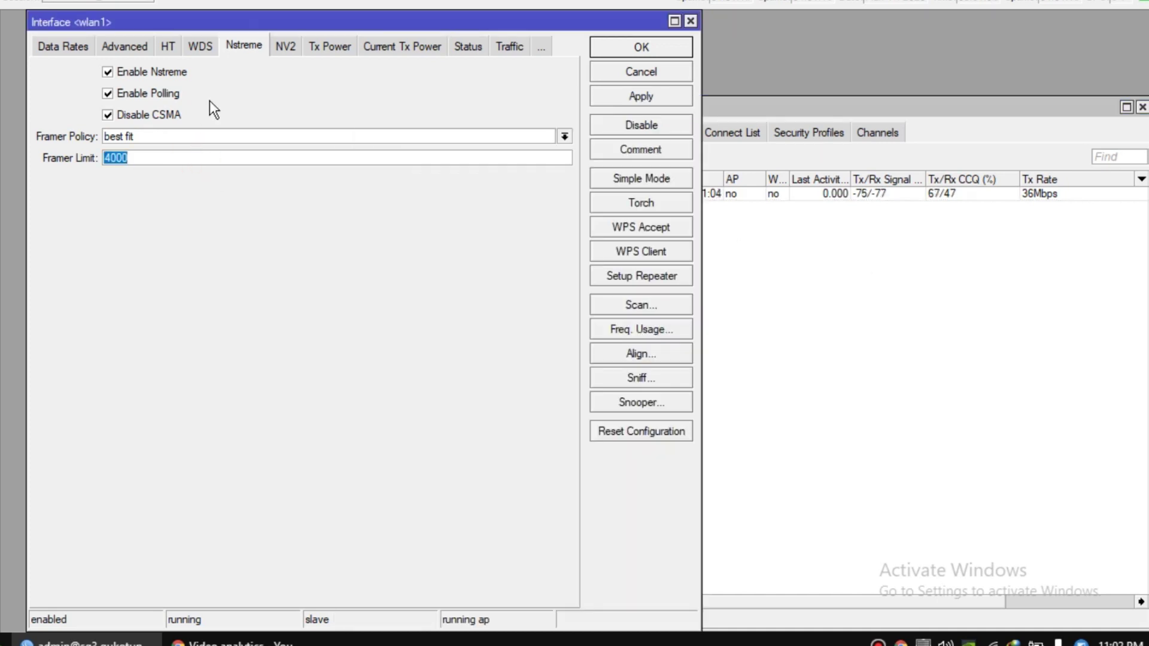
- Look over the NV2 and Tx power settings of wlan1 and bring the client registration list forward
left_click(281, 48)
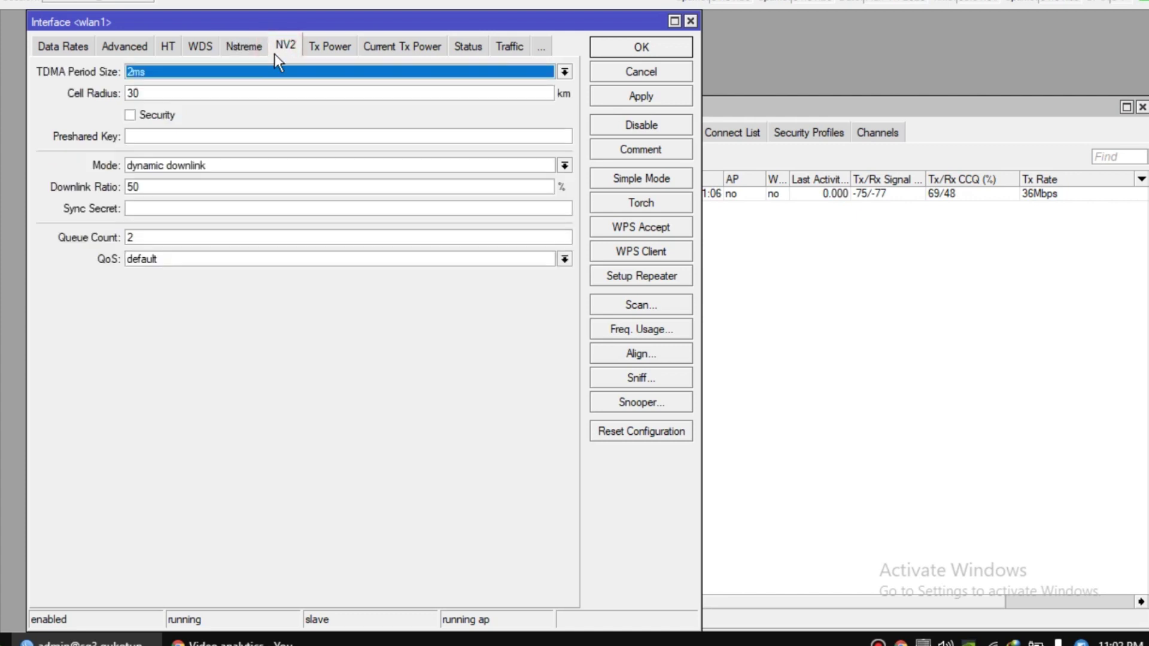
left_click(326, 49)
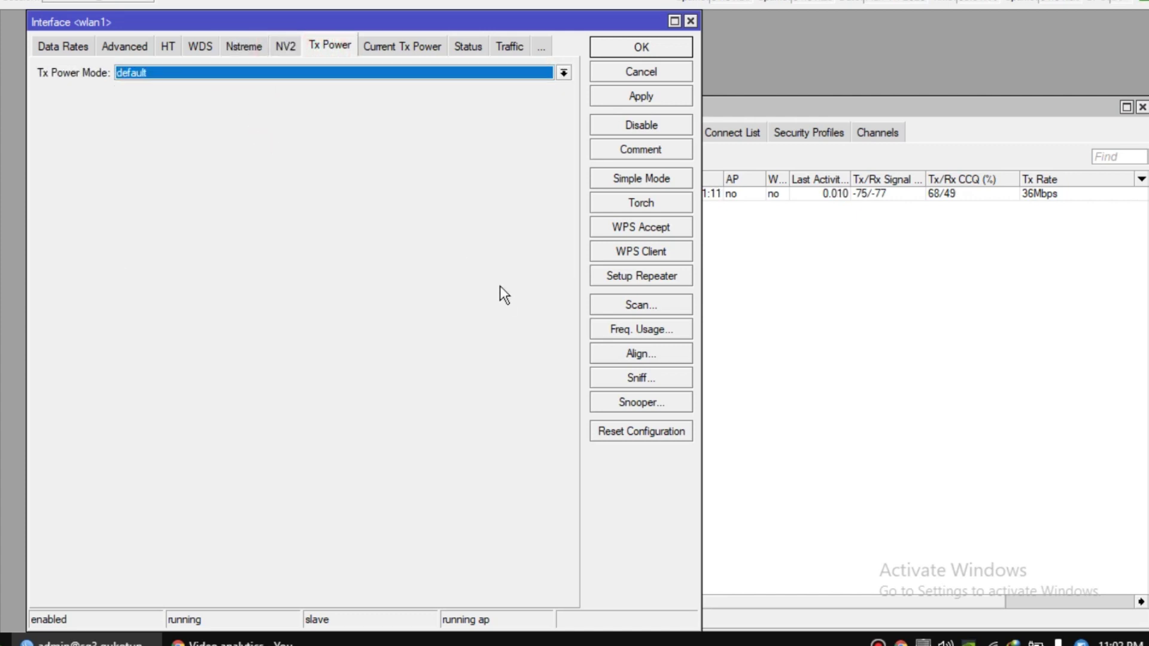
left_click(853, 333)
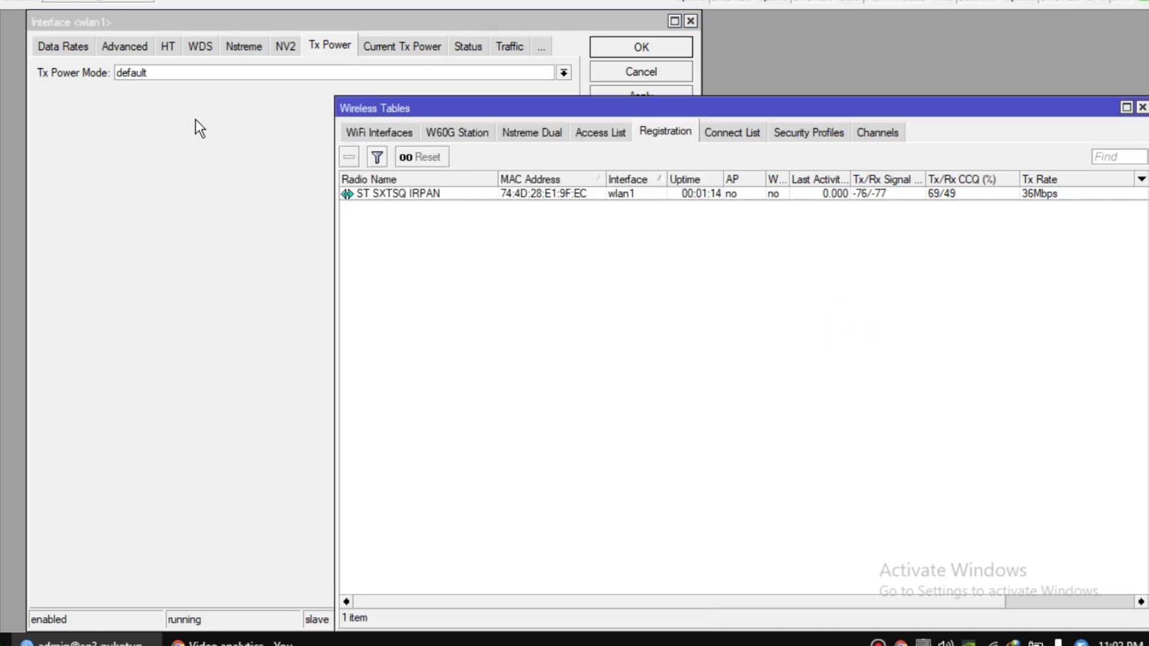
- Try all rates fixed as the Tx power mode of wlan1, and return the mode to default
left_click(189, 71)
left_click(180, 88)
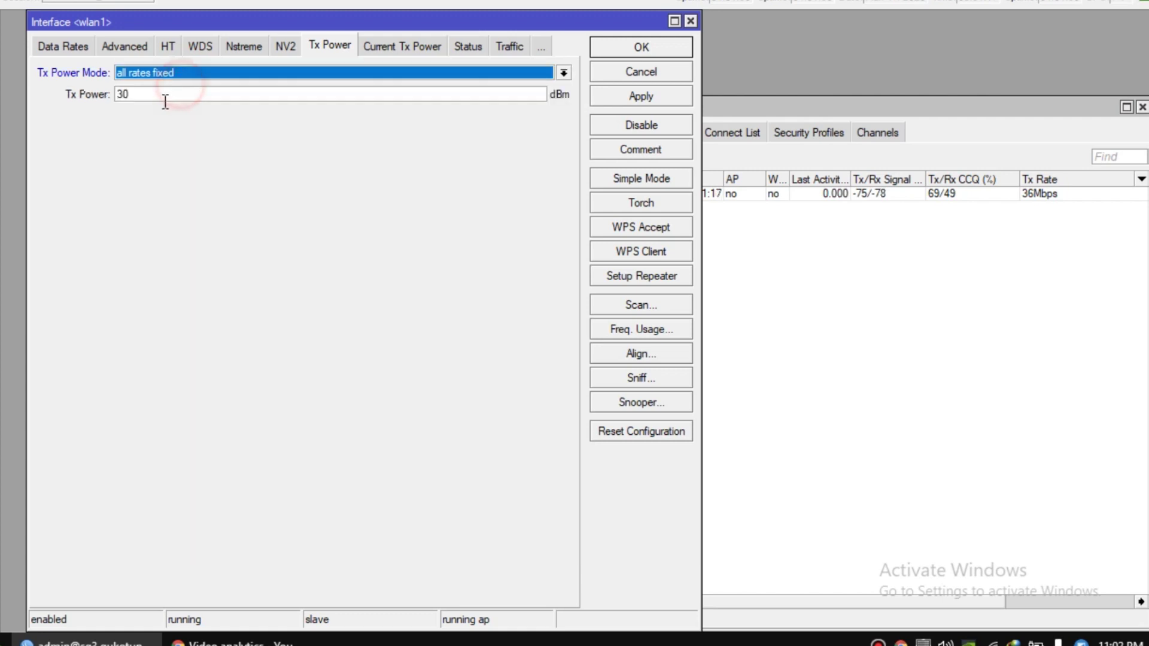
double_click(146, 96)
left_click(144, 96)
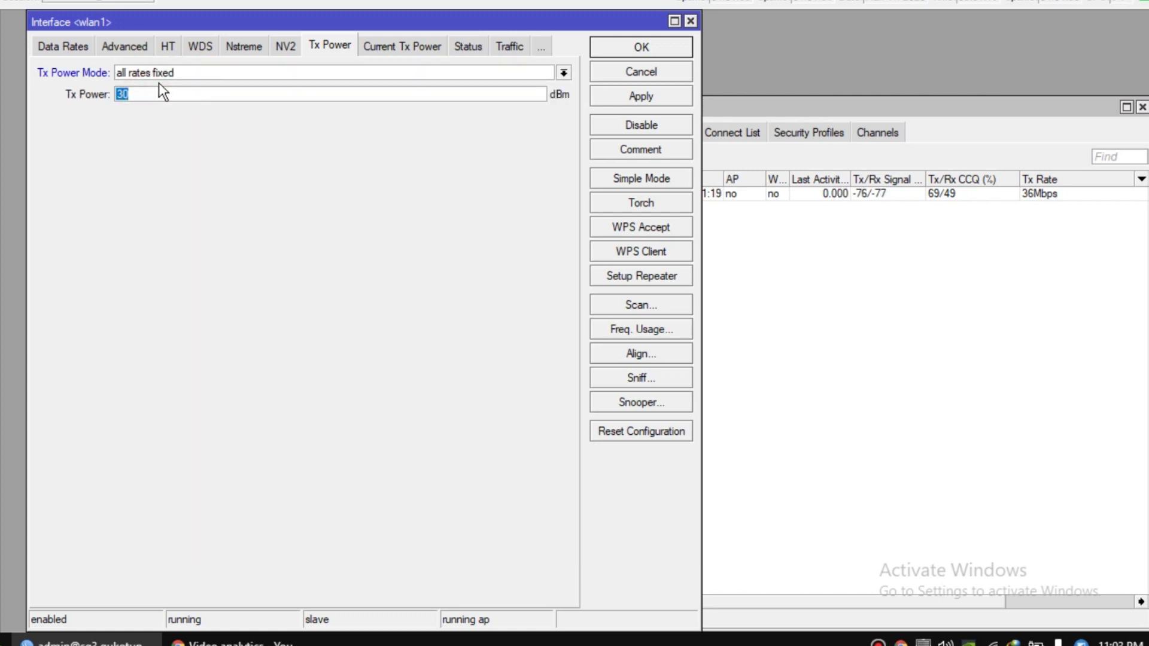
left_click(159, 74)
left_click(141, 111)
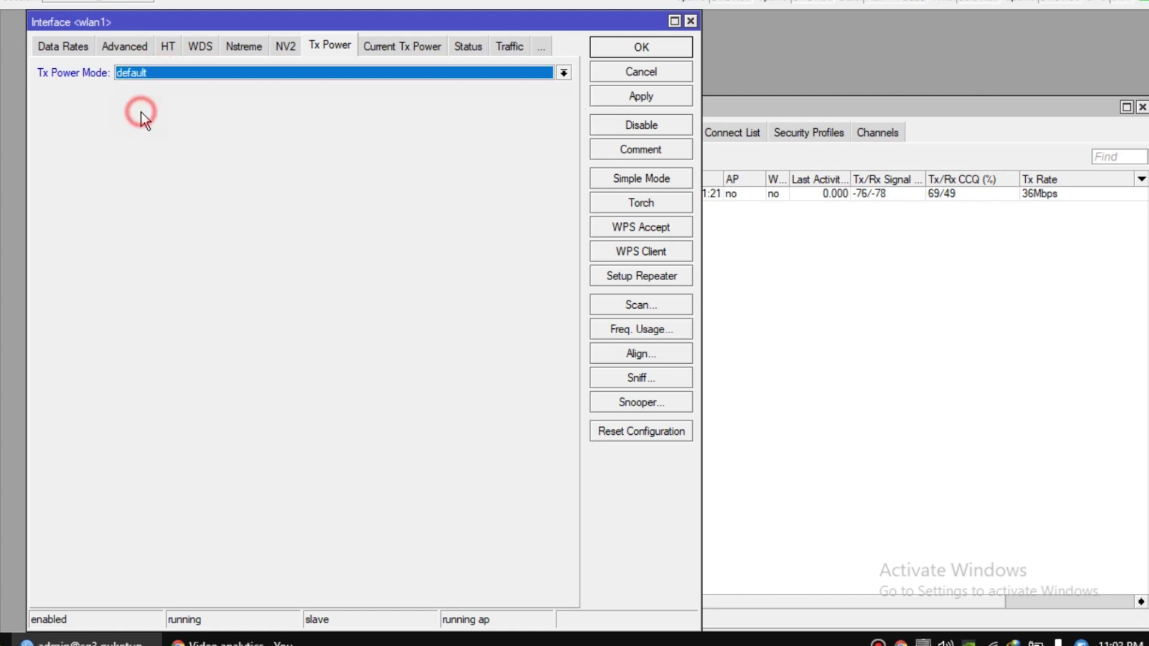
- Examine the current Tx power and total Tx power of wlan1 for each data rate from 6Mbps to 54Mbps
left_click(831, 329)
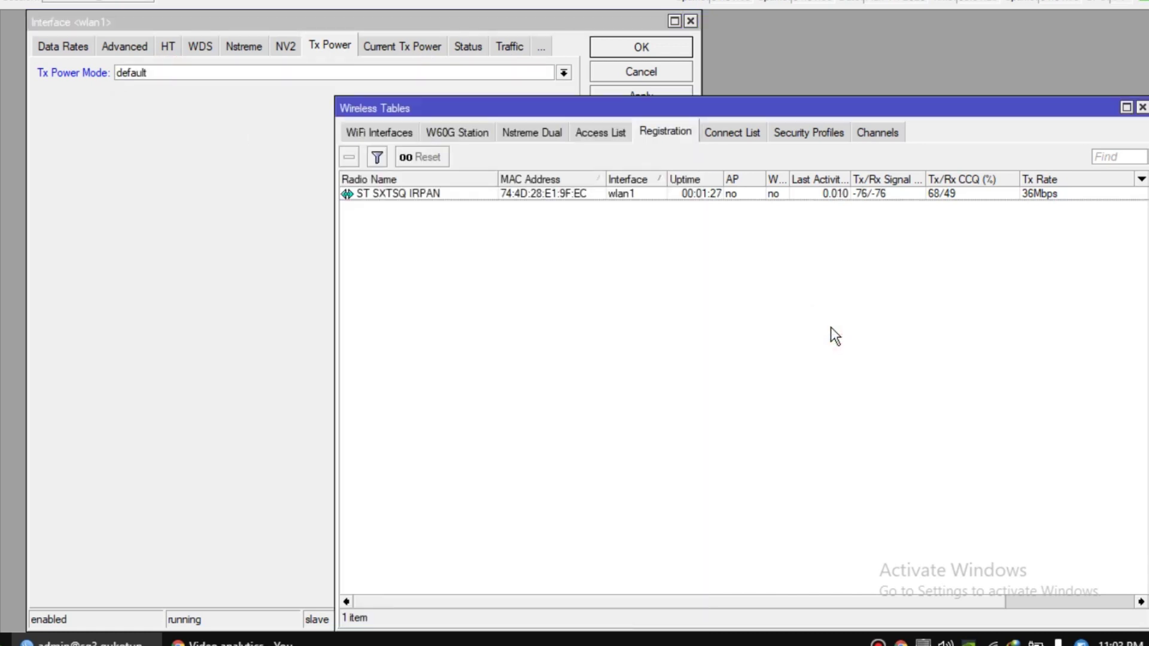
left_click(390, 48)
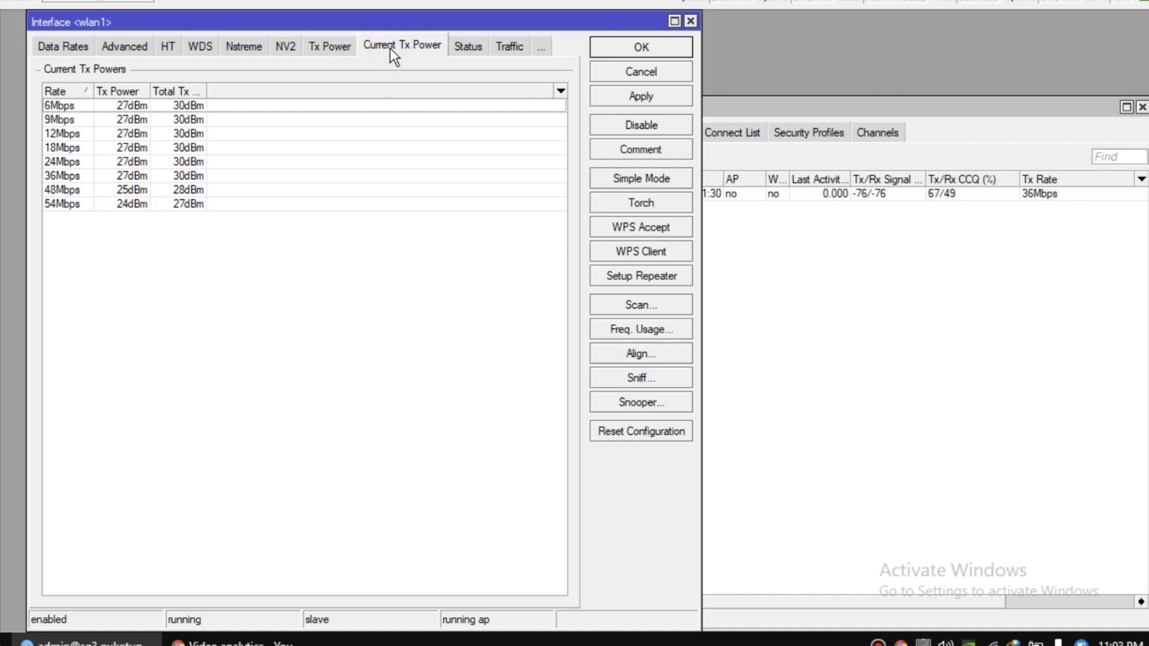
left_click(153, 160)
left_click(150, 178)
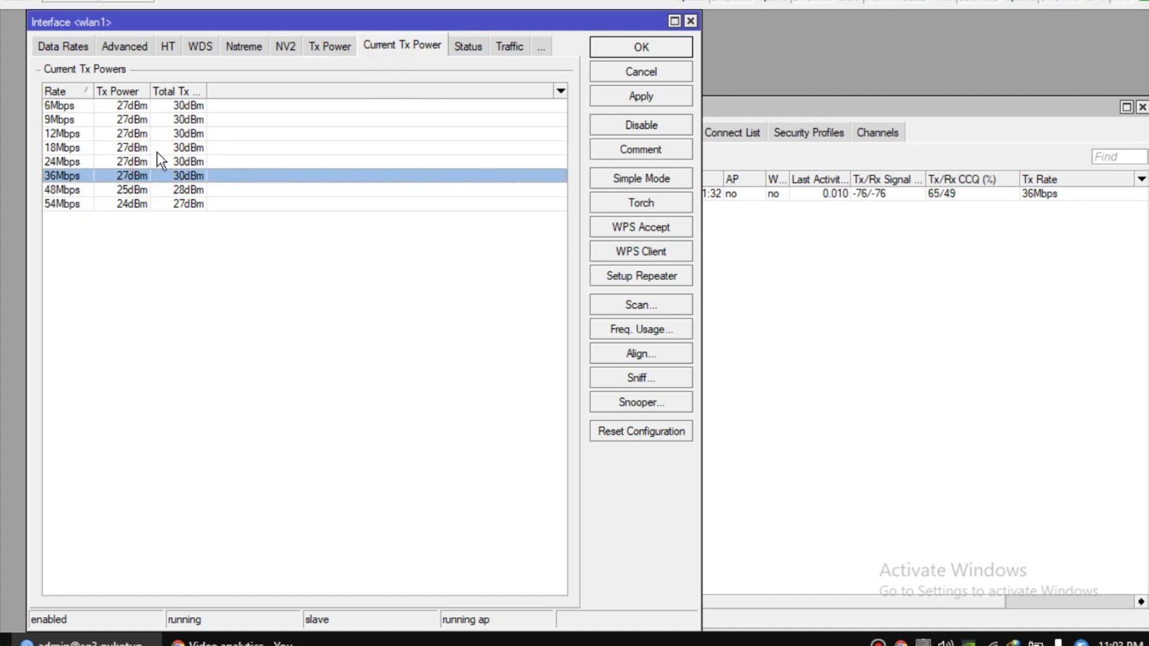
left_click(138, 106)
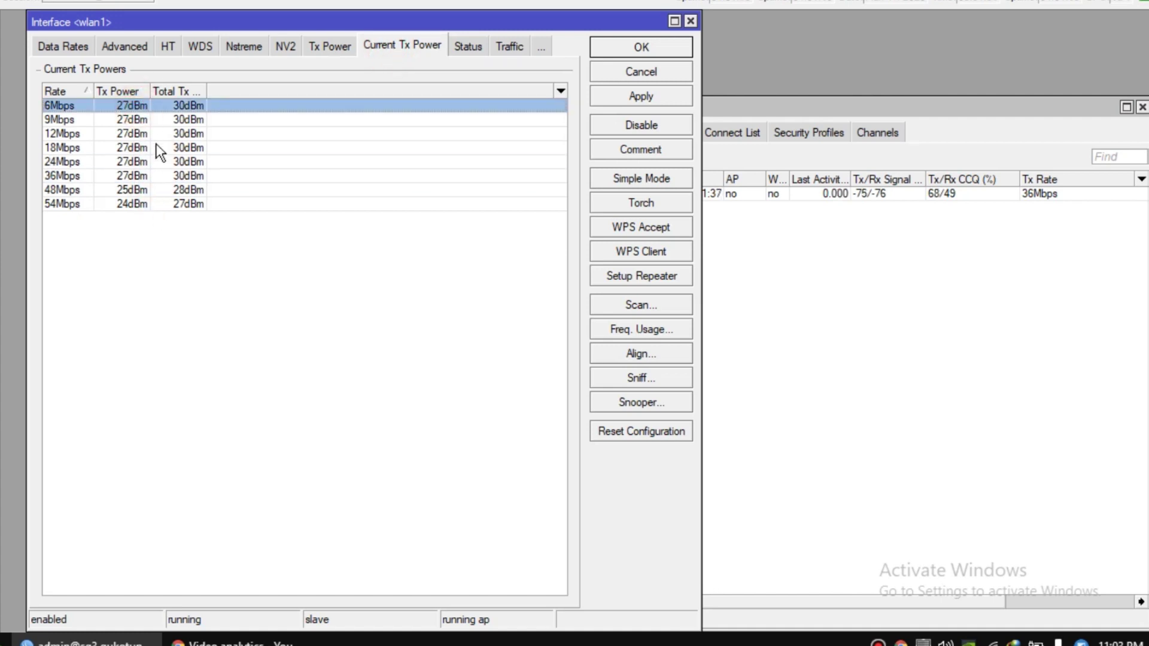
left_click(158, 174)
key("Down")
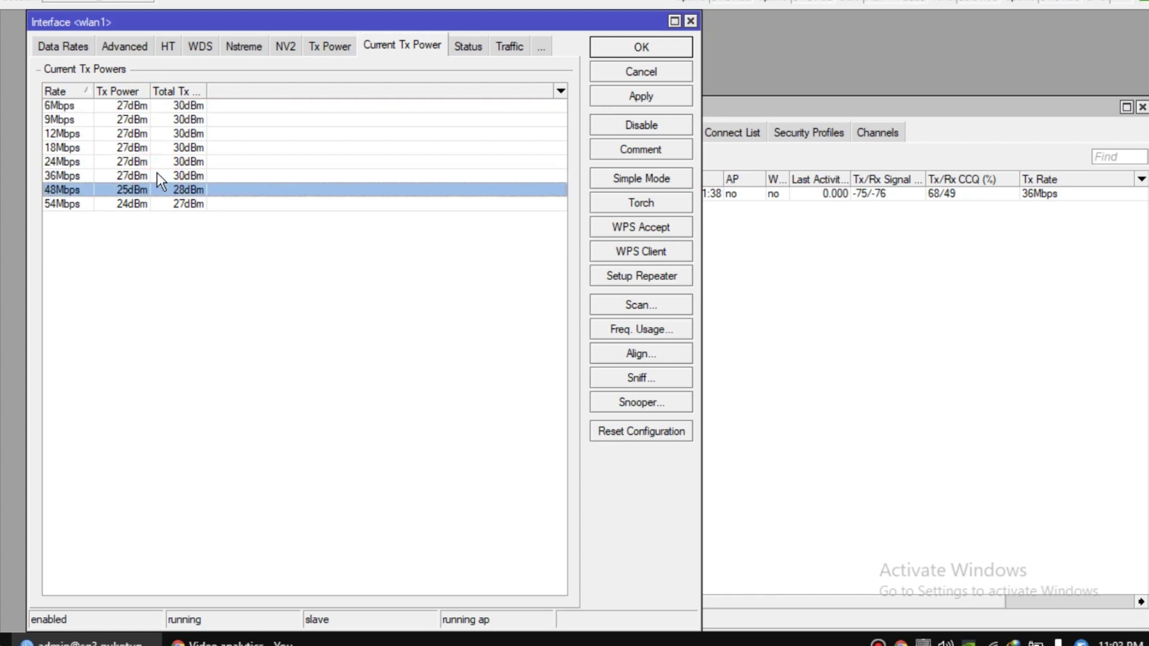
key("Up")
key("Up")
key("Up")
key("Up")
key("Up")
key("Up")
key("Down")
key("Down")
key("Down")
key("Down")
key("Down")
key("Down")
key("Down")
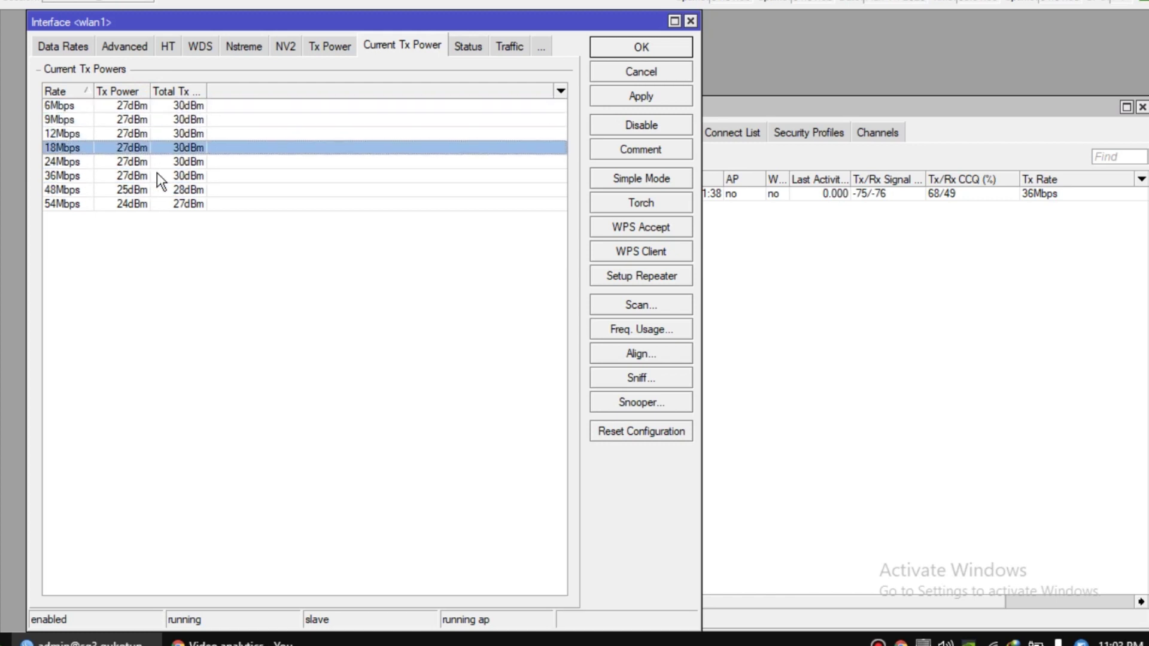
- Compare the current and total Tx power of wlan1 at 48Mbps and 54Mbps with the values at the lower rates
key("Up")
key("Up")
key("Up")
key("Up")
key("Up")
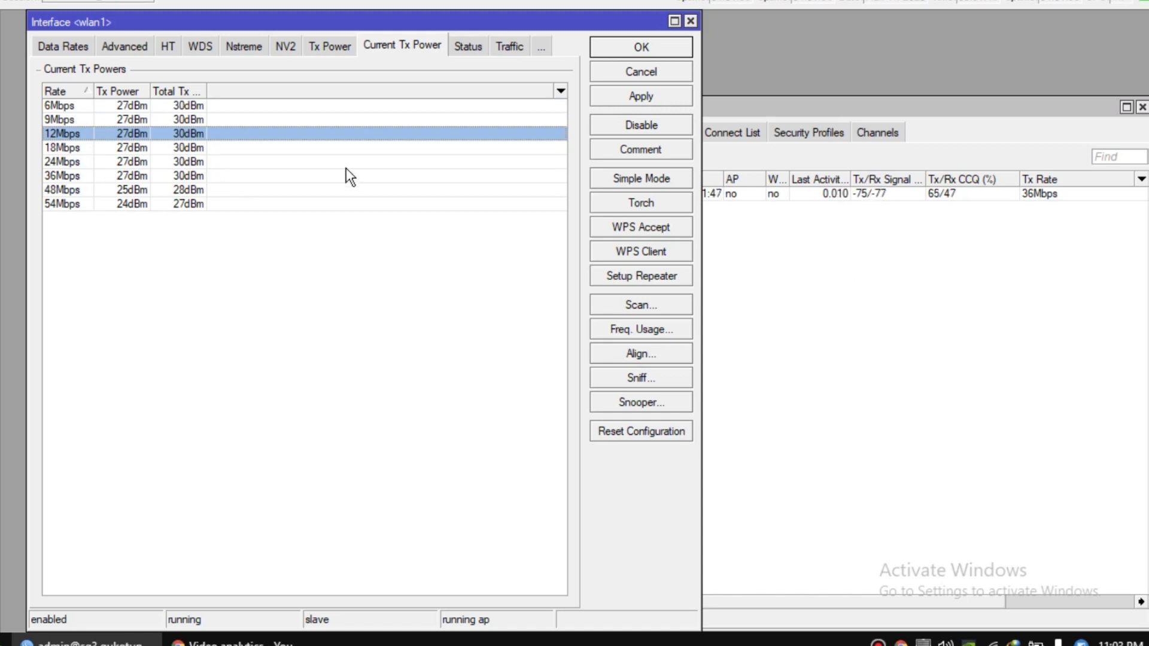
left_click(235, 202)
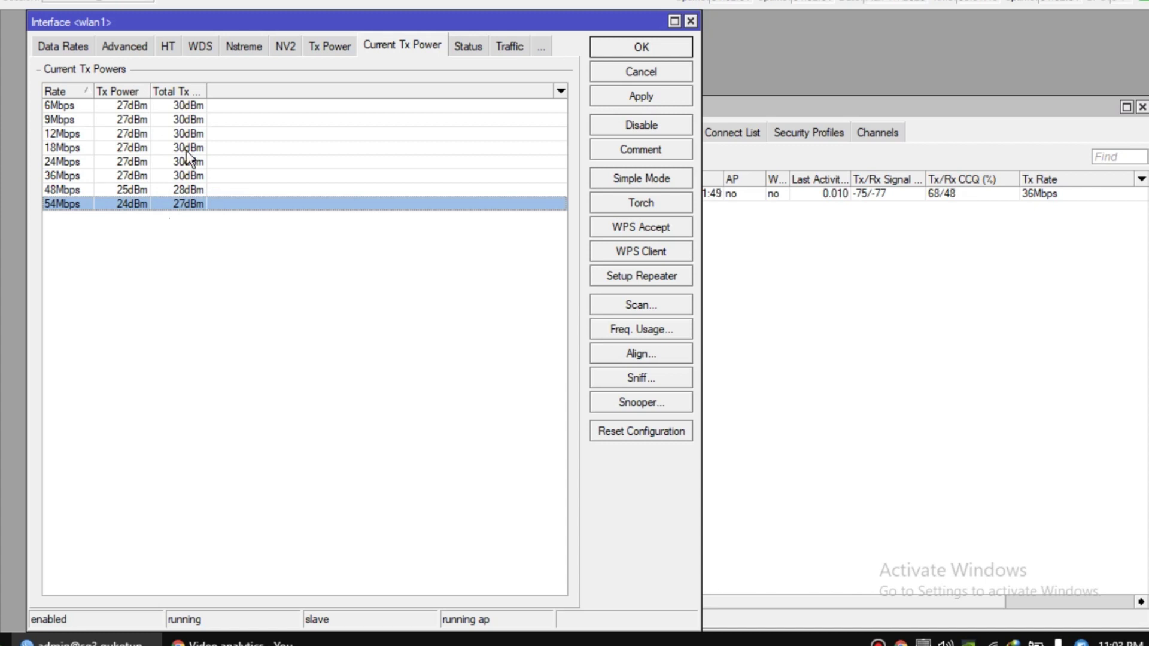
left_click(171, 188)
left_click(179, 120)
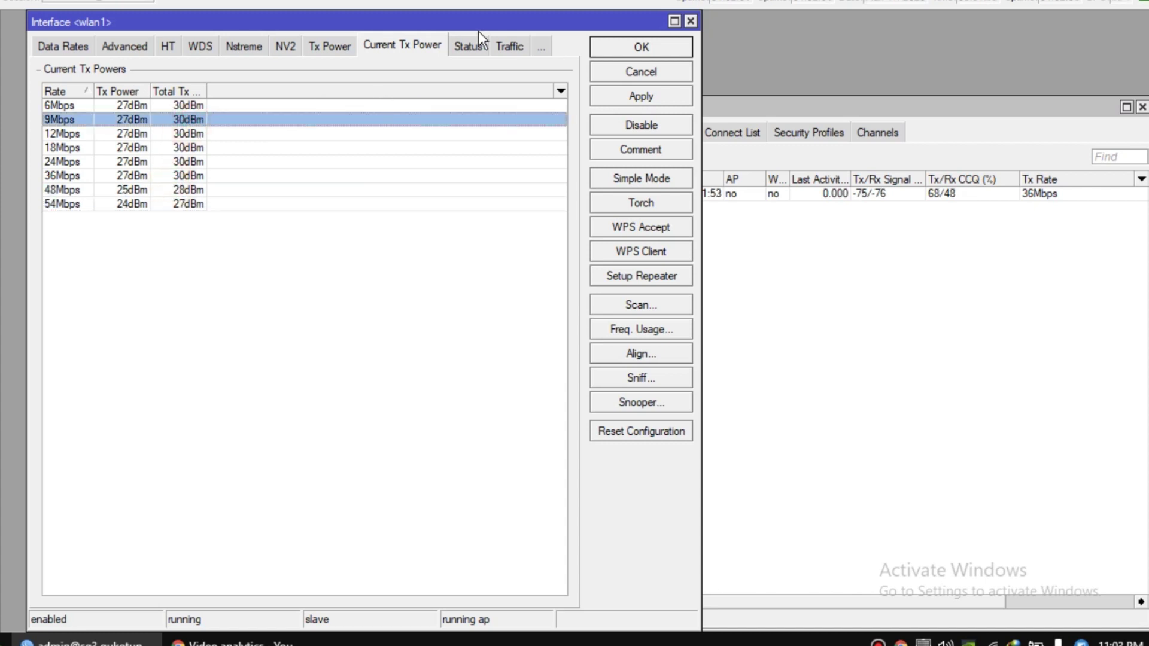
- Review the link status and traffic statistics of wlan1, and bring the client registration list forward
left_click(468, 48)
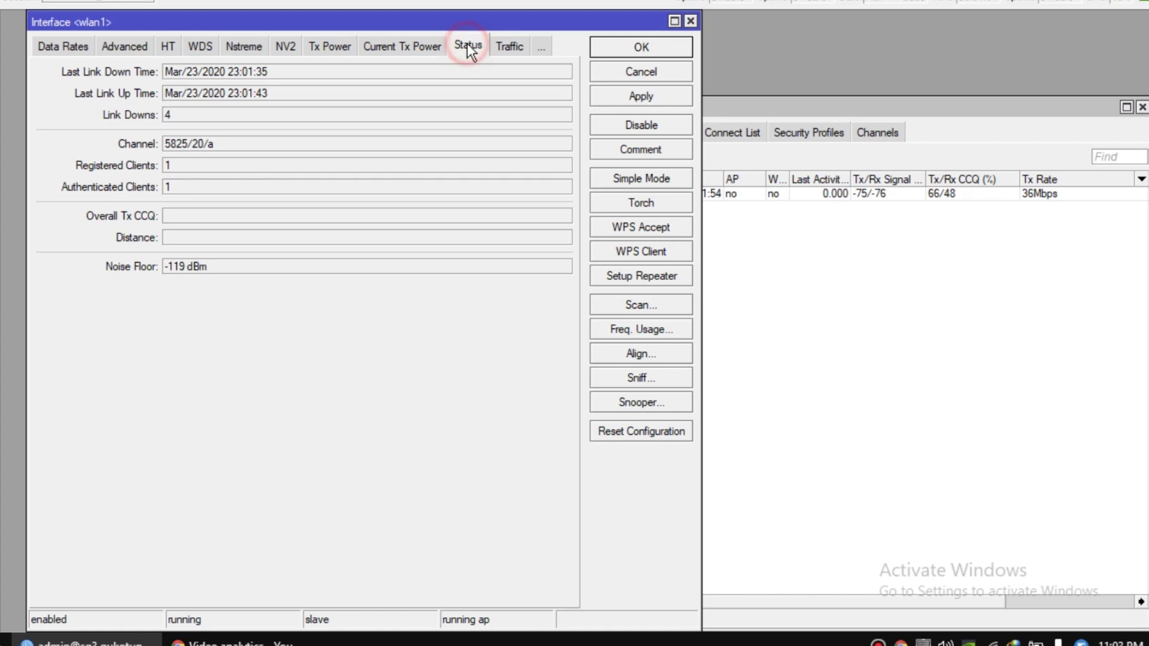
left_click(510, 46)
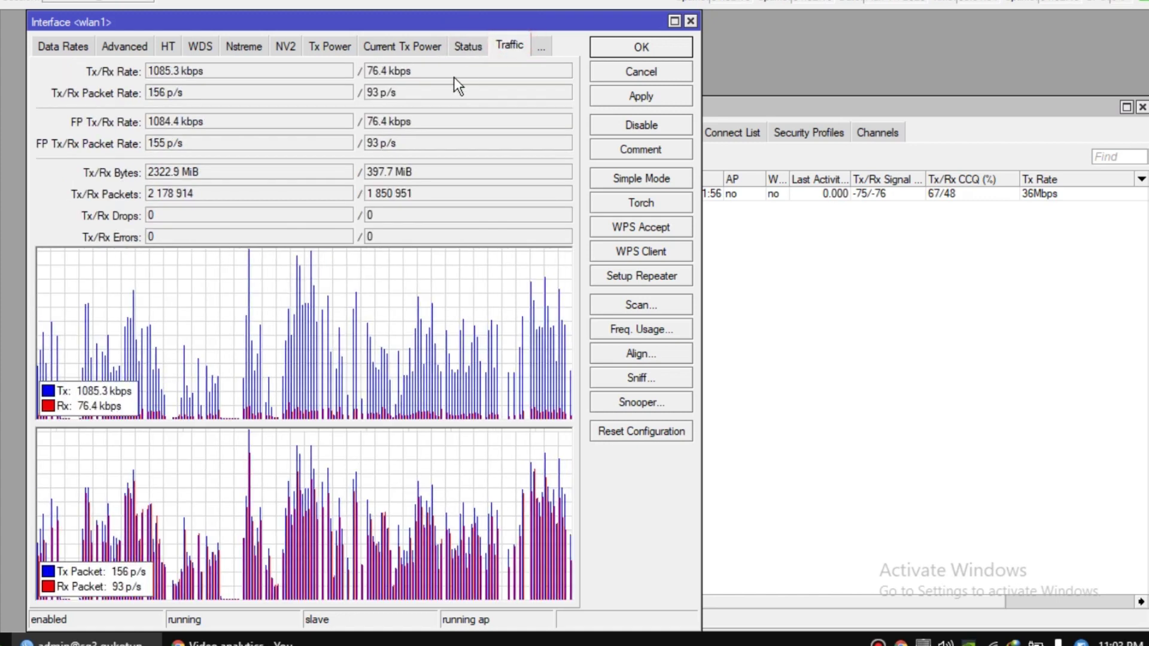
left_click(888, 320)
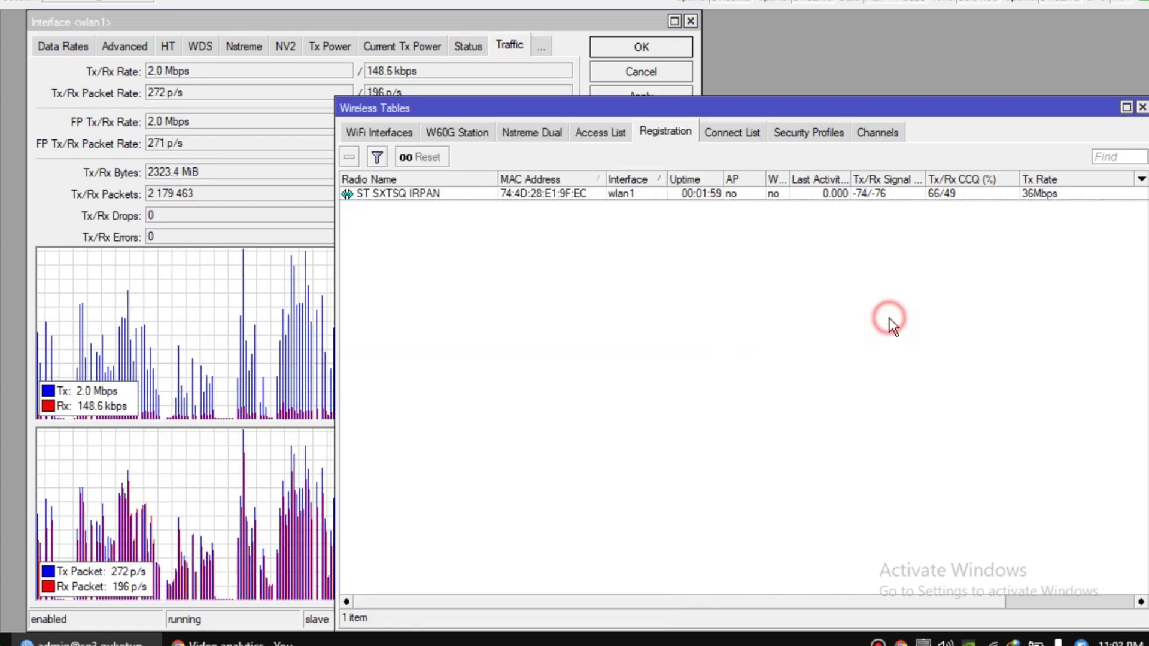
- Recheck the Tx power mode of wlan1 against the connected client's signal and CCQ in the registration list
left_click(321, 46)
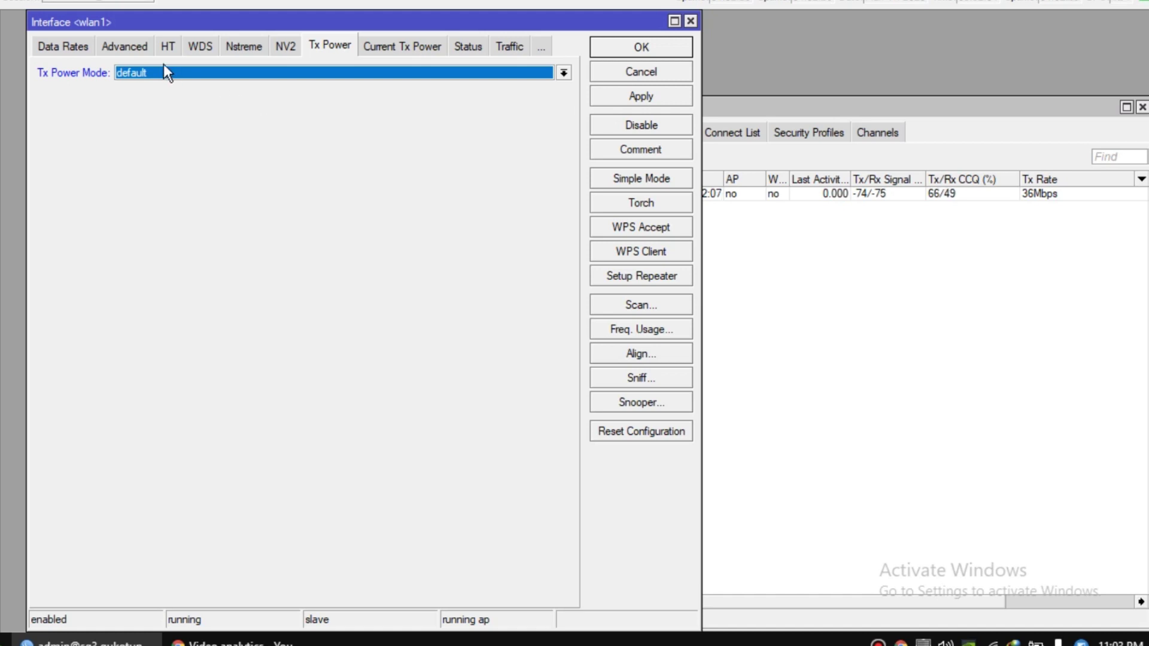
left_click(808, 295)
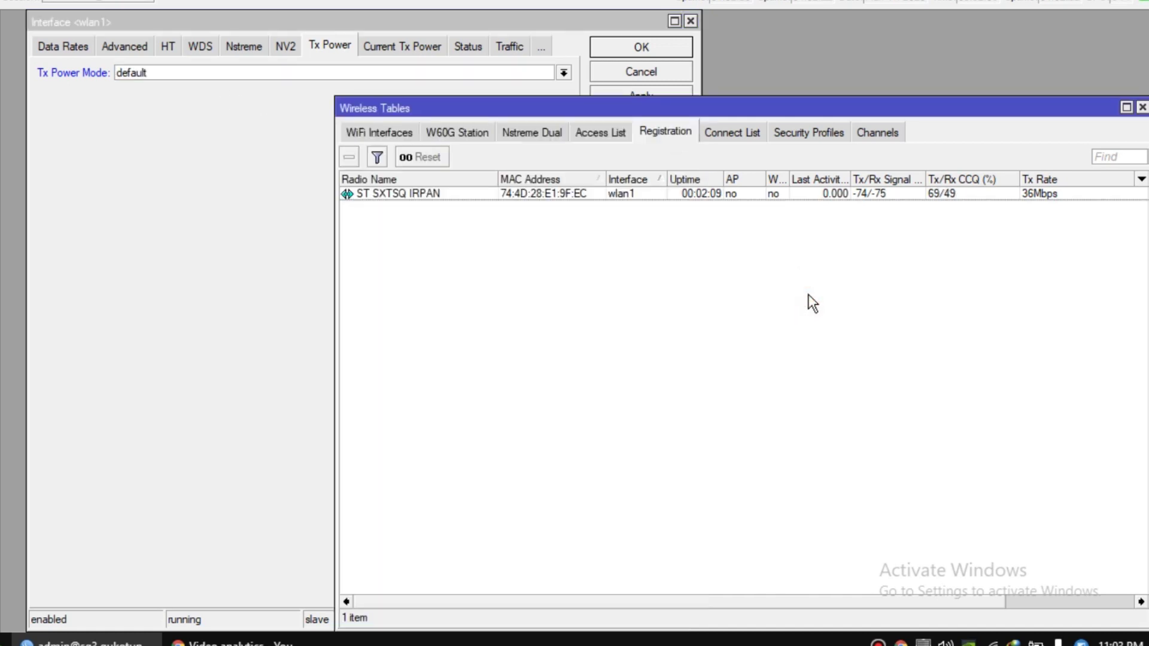
left_click(259, 177)
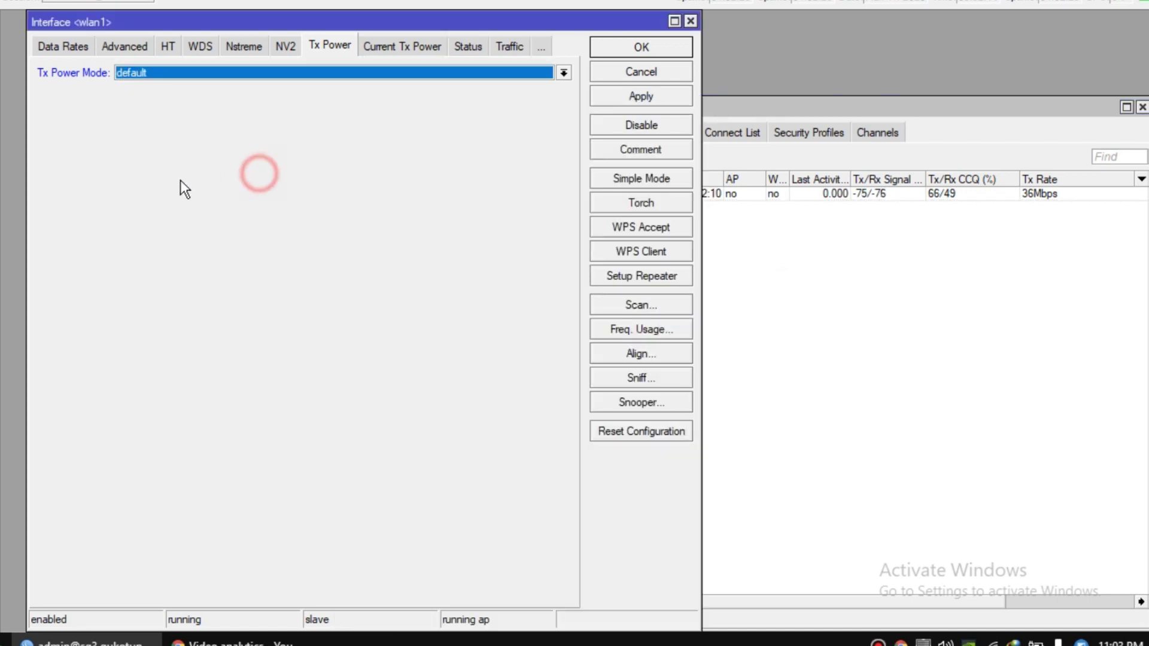
left_click(763, 239)
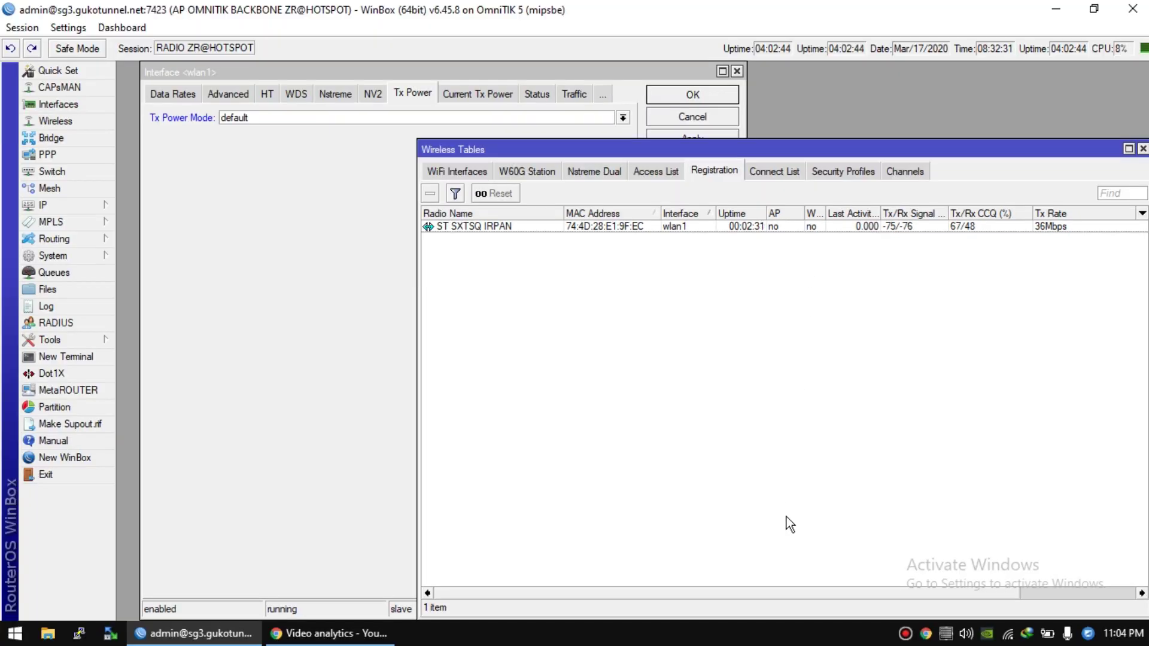
left_click(905, 633)
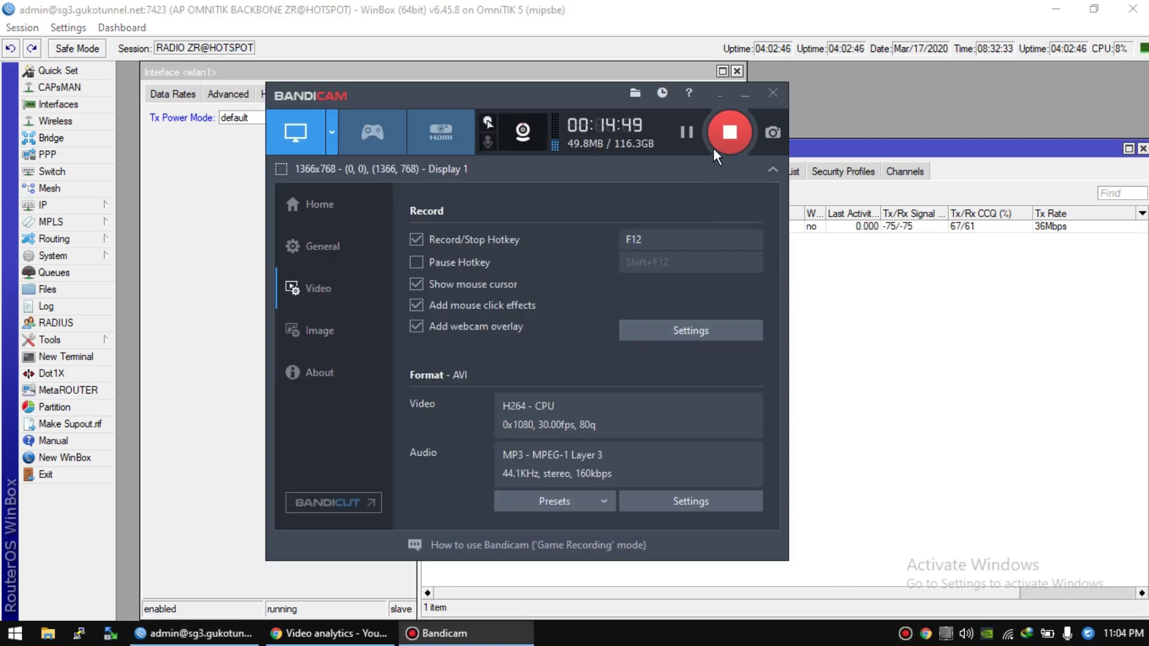